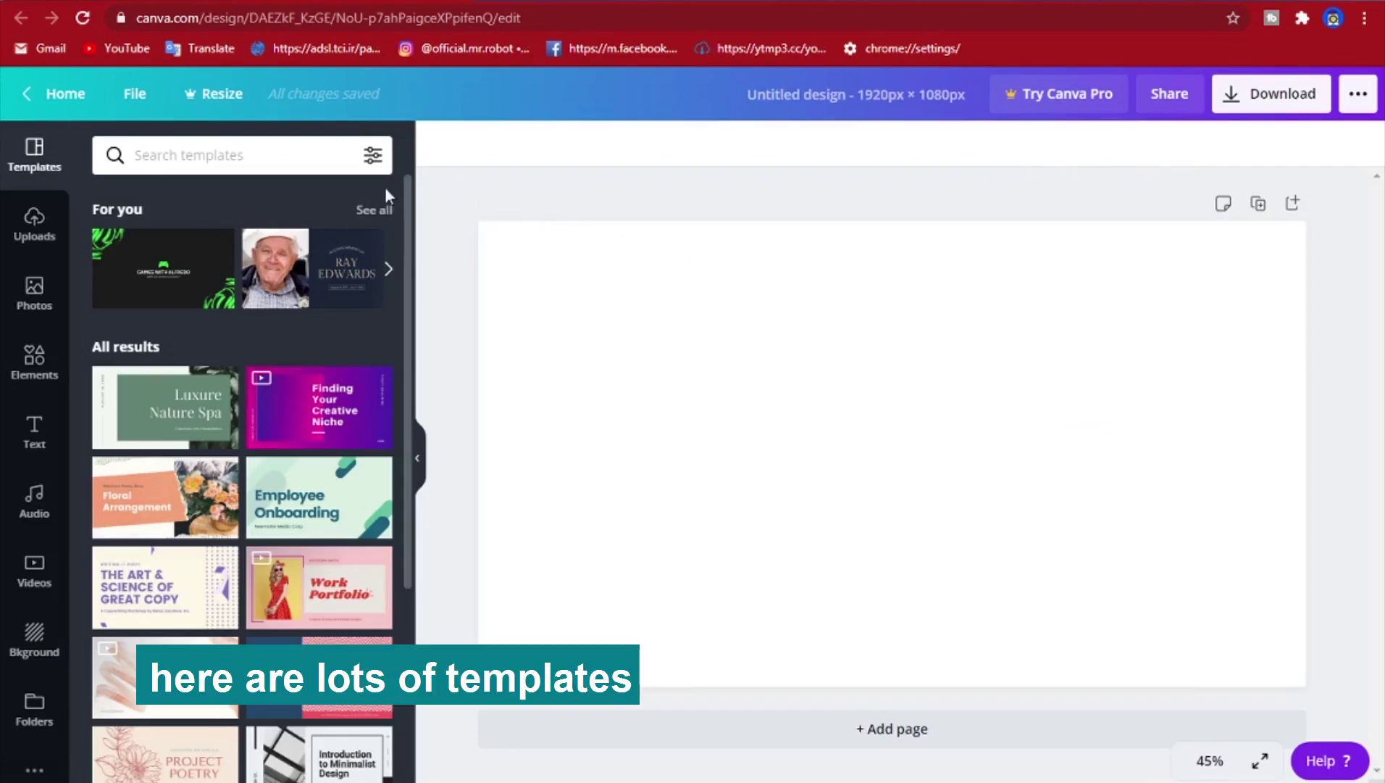
Browse the available and suggested design templates, and check the uploaded images
{"action": "scroll", "coordinate": [405, 218], "scroll_direction": "down", "scroll_amount": 3}
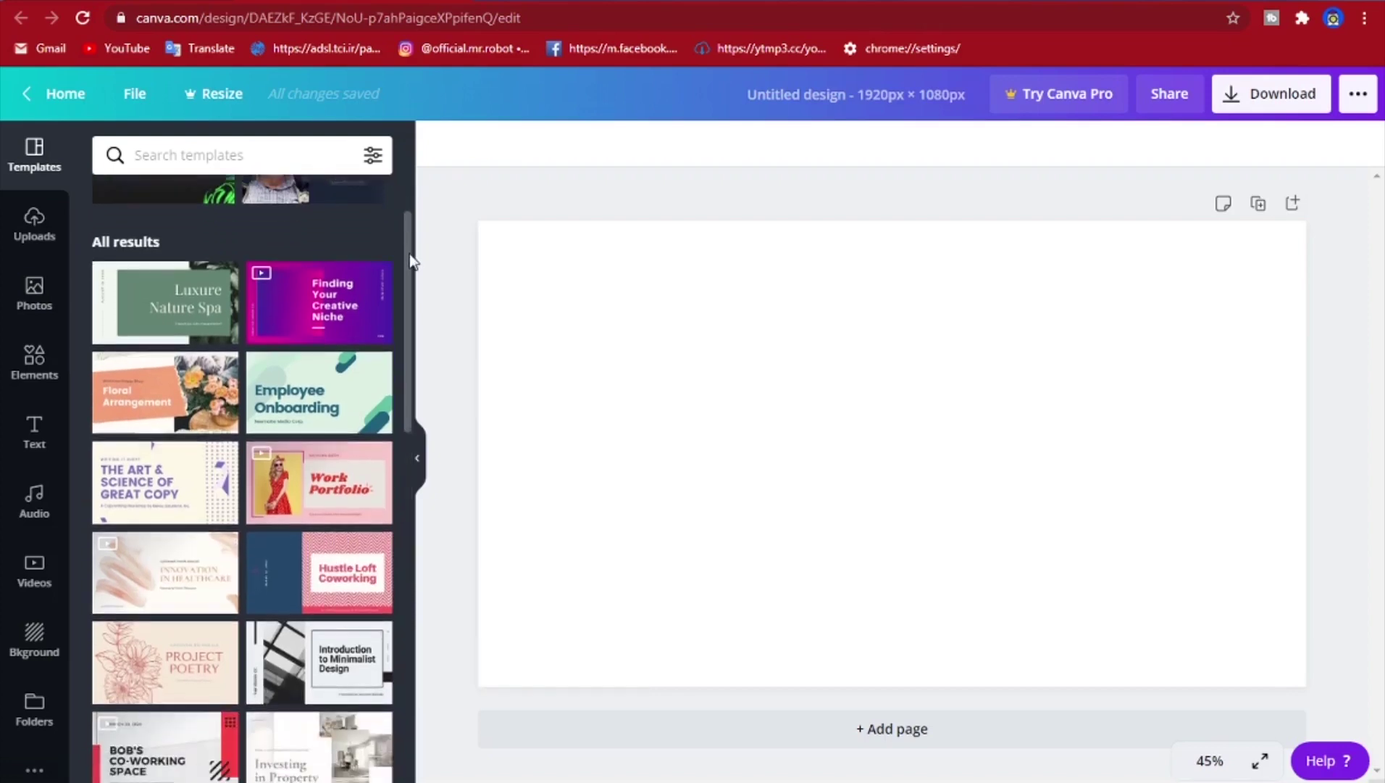
{"action": "scroll", "coordinate": [418, 274], "scroll_direction": "down", "scroll_amount": 5}
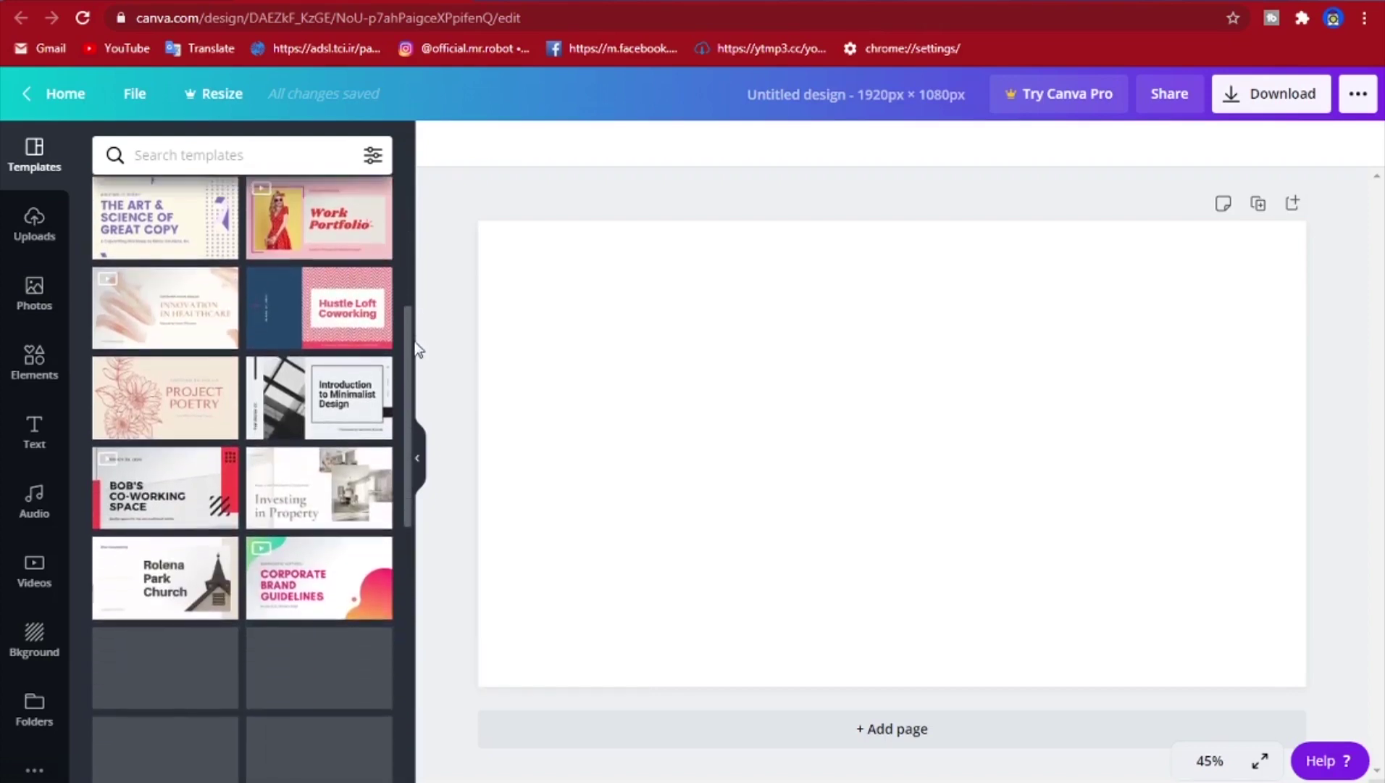
{"action": "left_click_drag", "start_coordinate": [416, 434], "coordinate": [397, 366]}
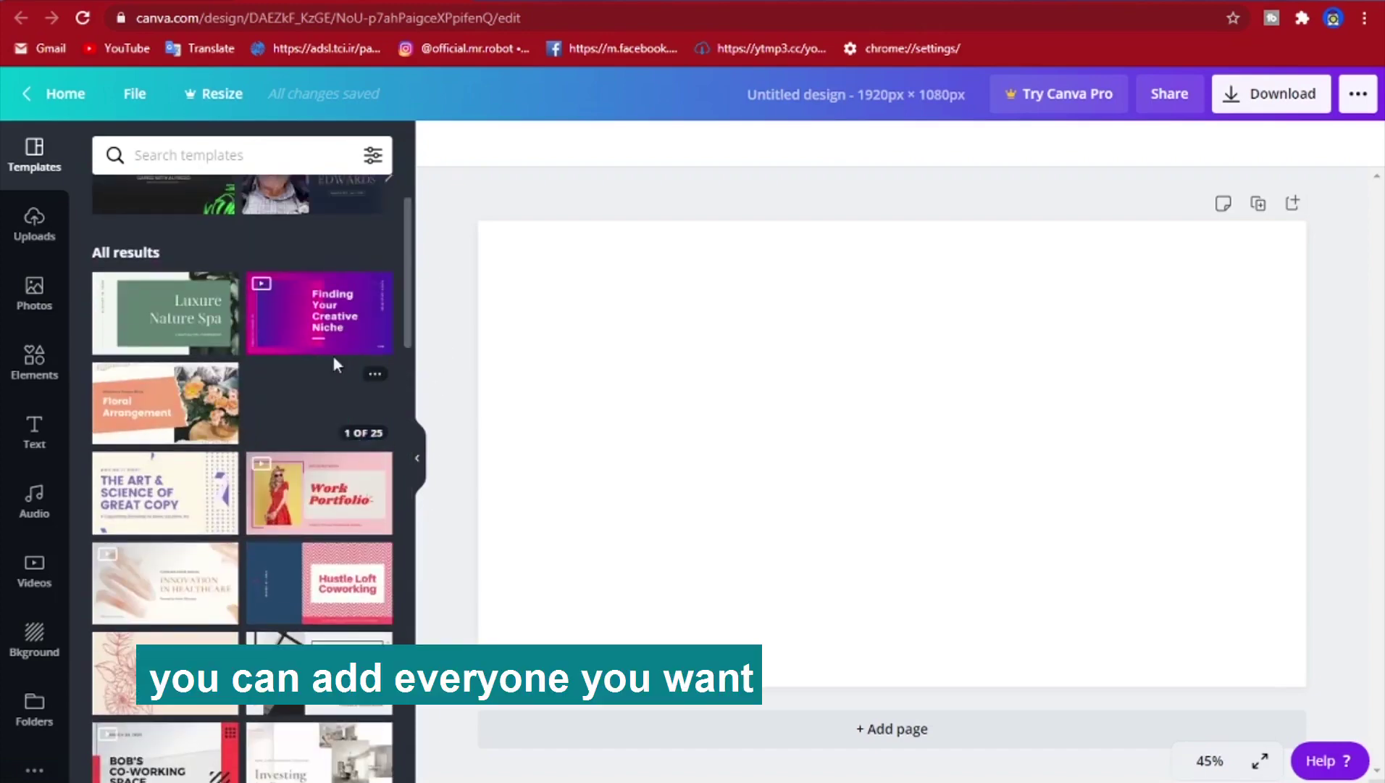
{"action": "left_click_drag", "start_coordinate": [410, 281], "coordinate": [424, 217]}
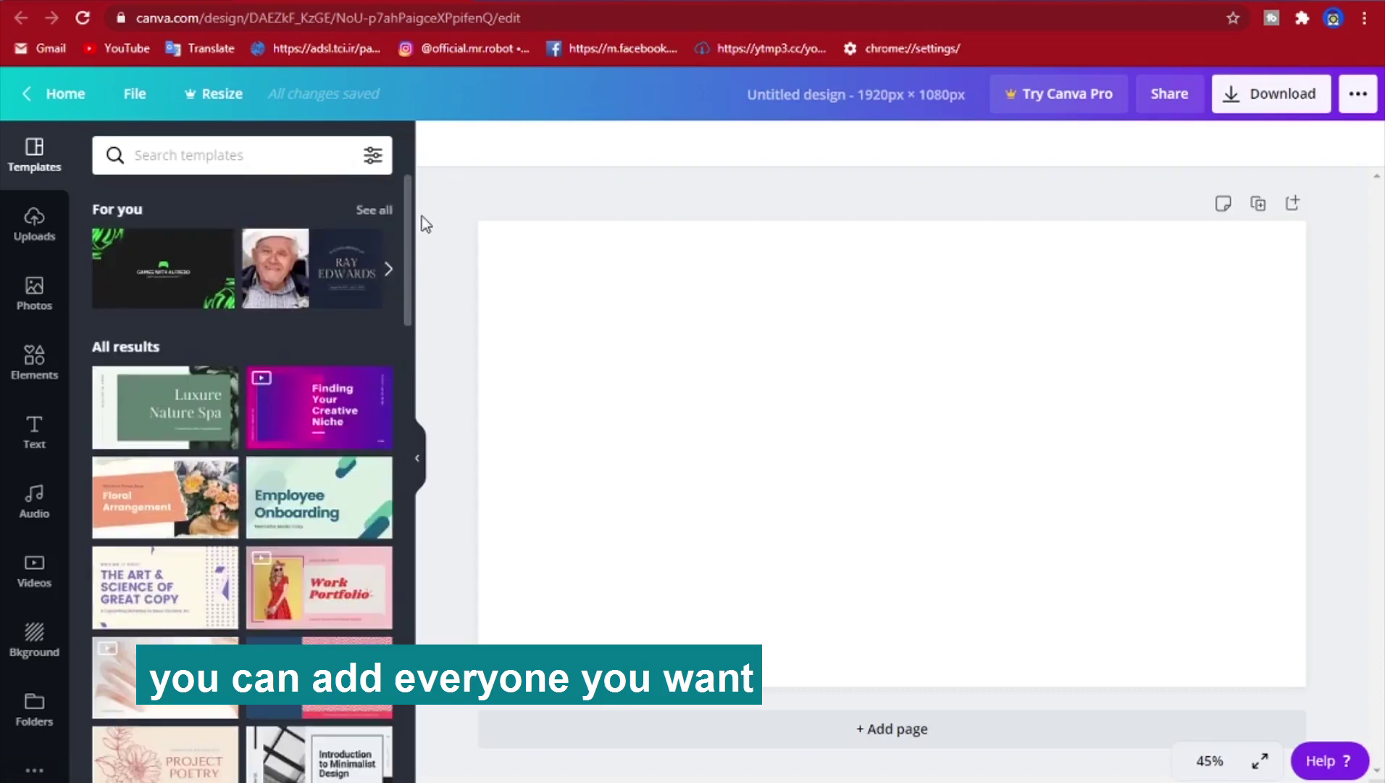
{"action": "left_click", "coordinate": [391, 270]}
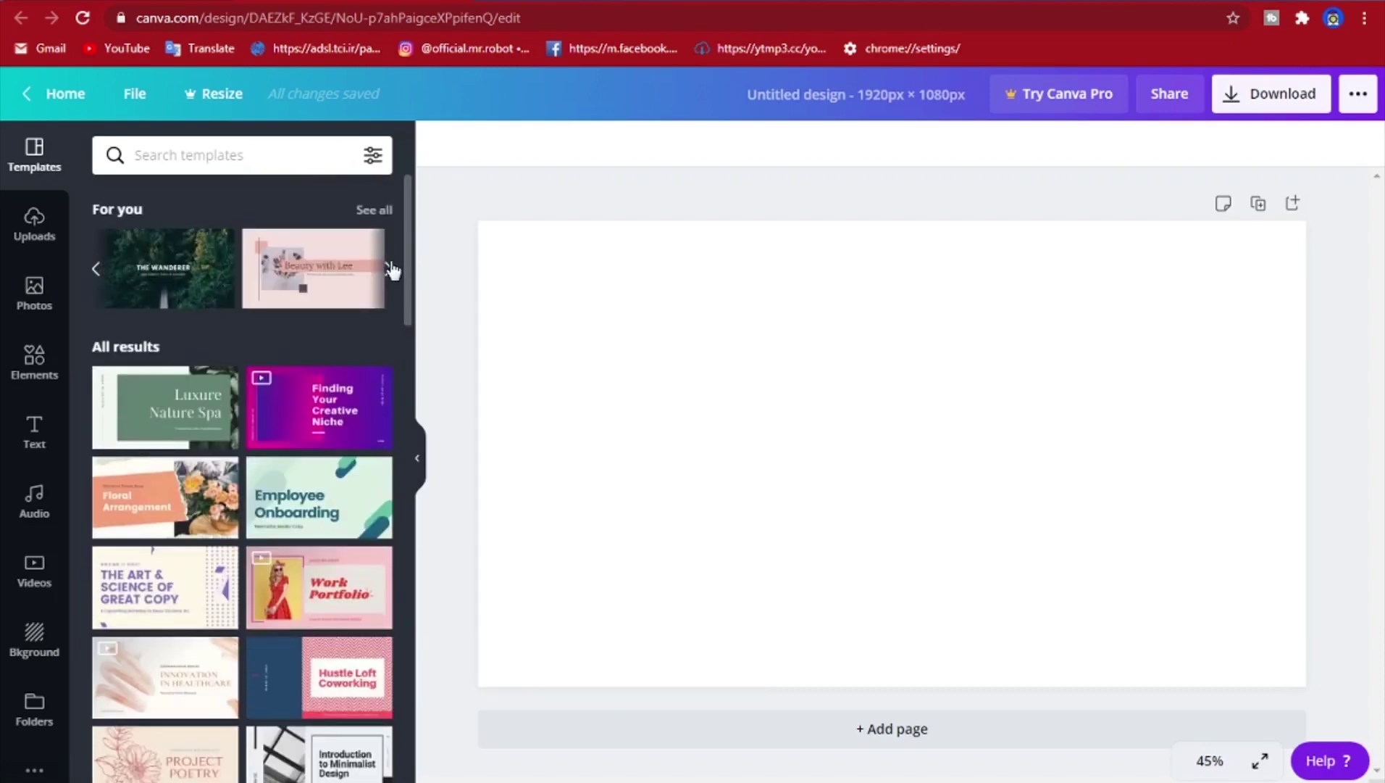
{"action": "left_click", "coordinate": [391, 270]}
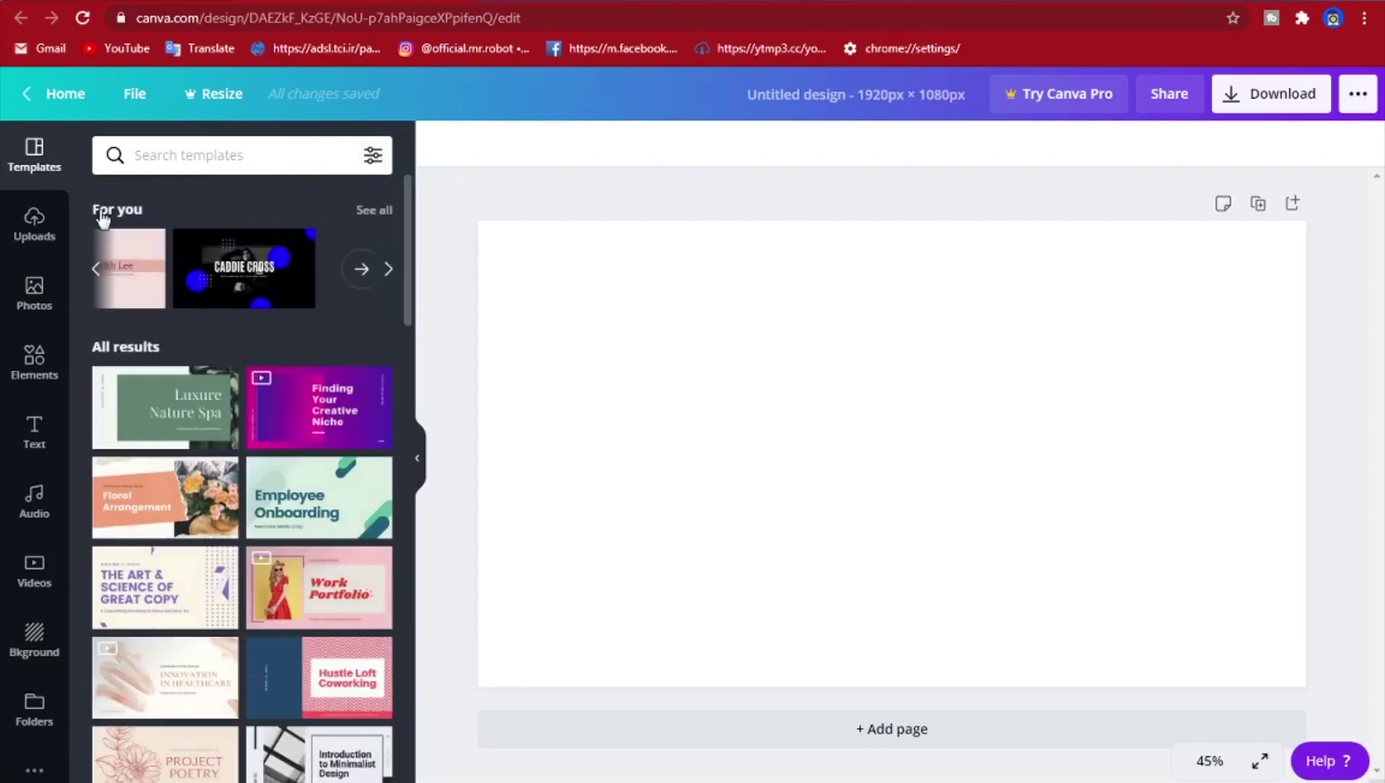
{"action": "left_click", "coordinate": [35, 226]}
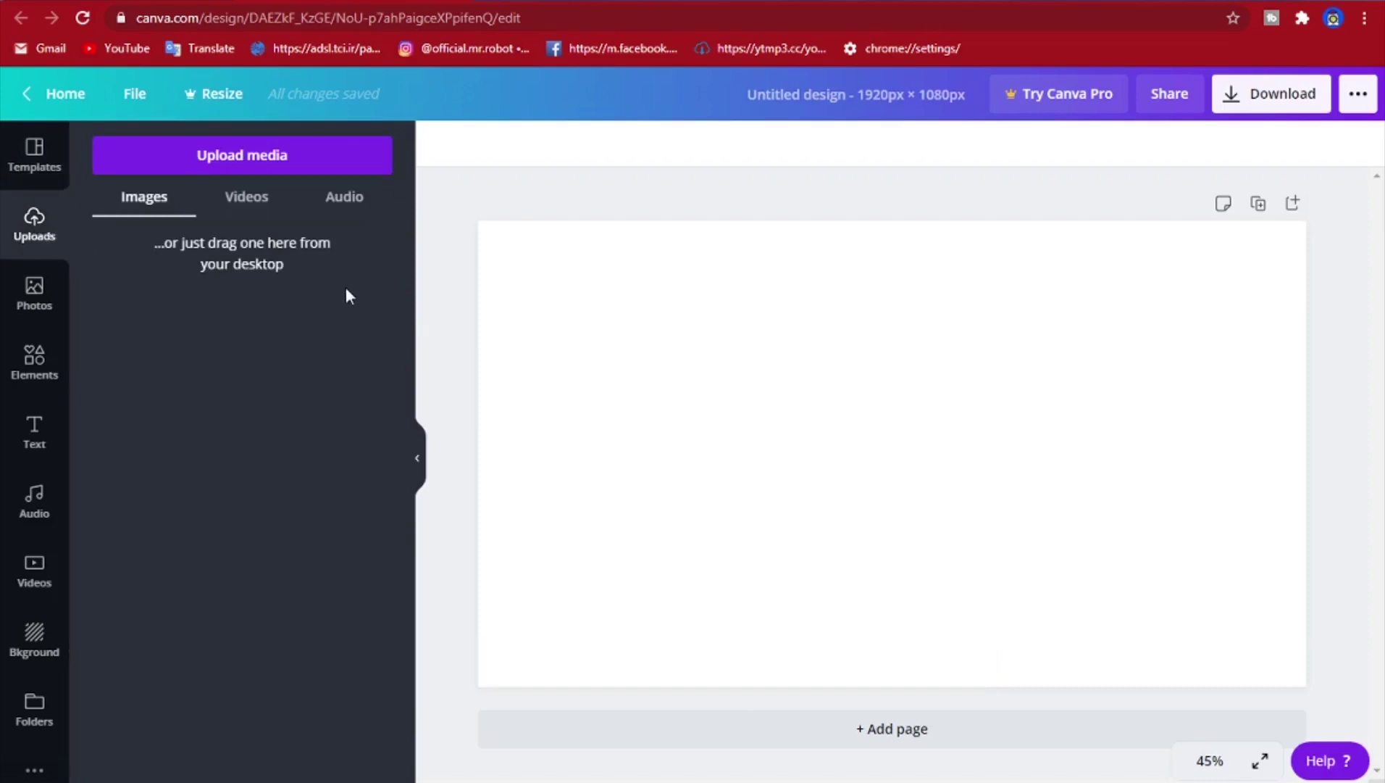
Browse the trending stock photos and look through the photo categories
{"action": "left_click", "coordinate": [34, 299]}
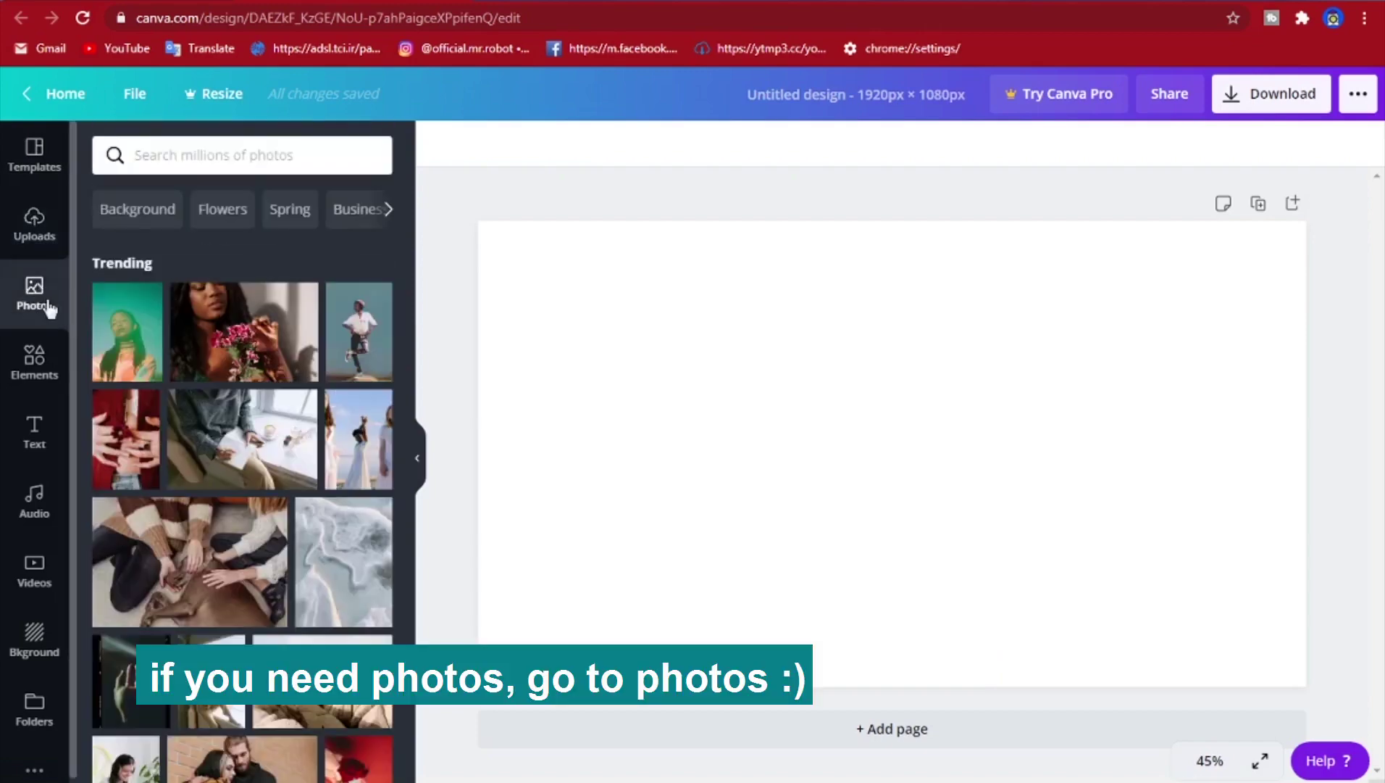
{"action": "scroll", "coordinate": [266, 295], "scroll_direction": "down", "scroll_amount": 1}
{"action": "scroll", "coordinate": [266, 296], "scroll_direction": "down", "scroll_amount": 10}
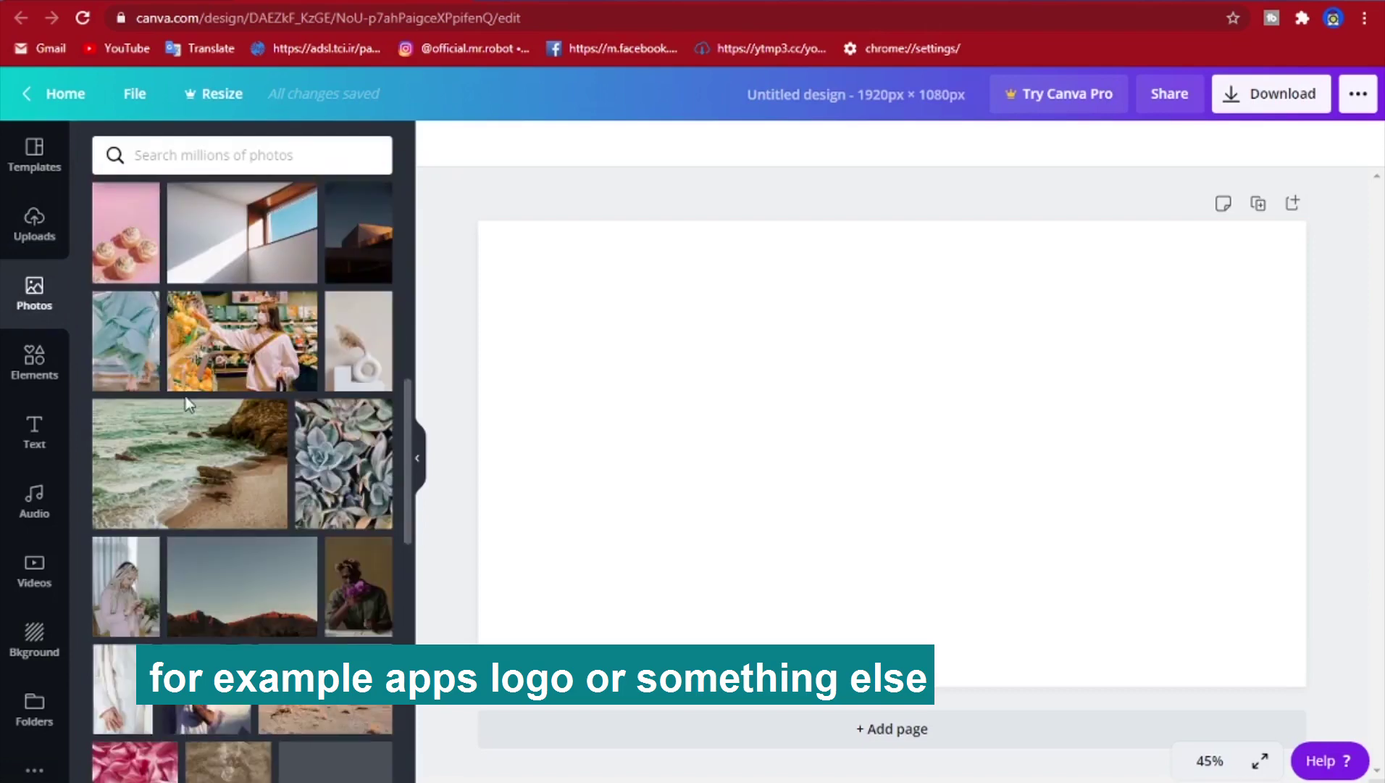
{"action": "scroll", "coordinate": [192, 405], "scroll_direction": "down", "scroll_amount": 3}
{"action": "scroll", "coordinate": [196, 419], "scroll_direction": "down", "scroll_amount": 5}
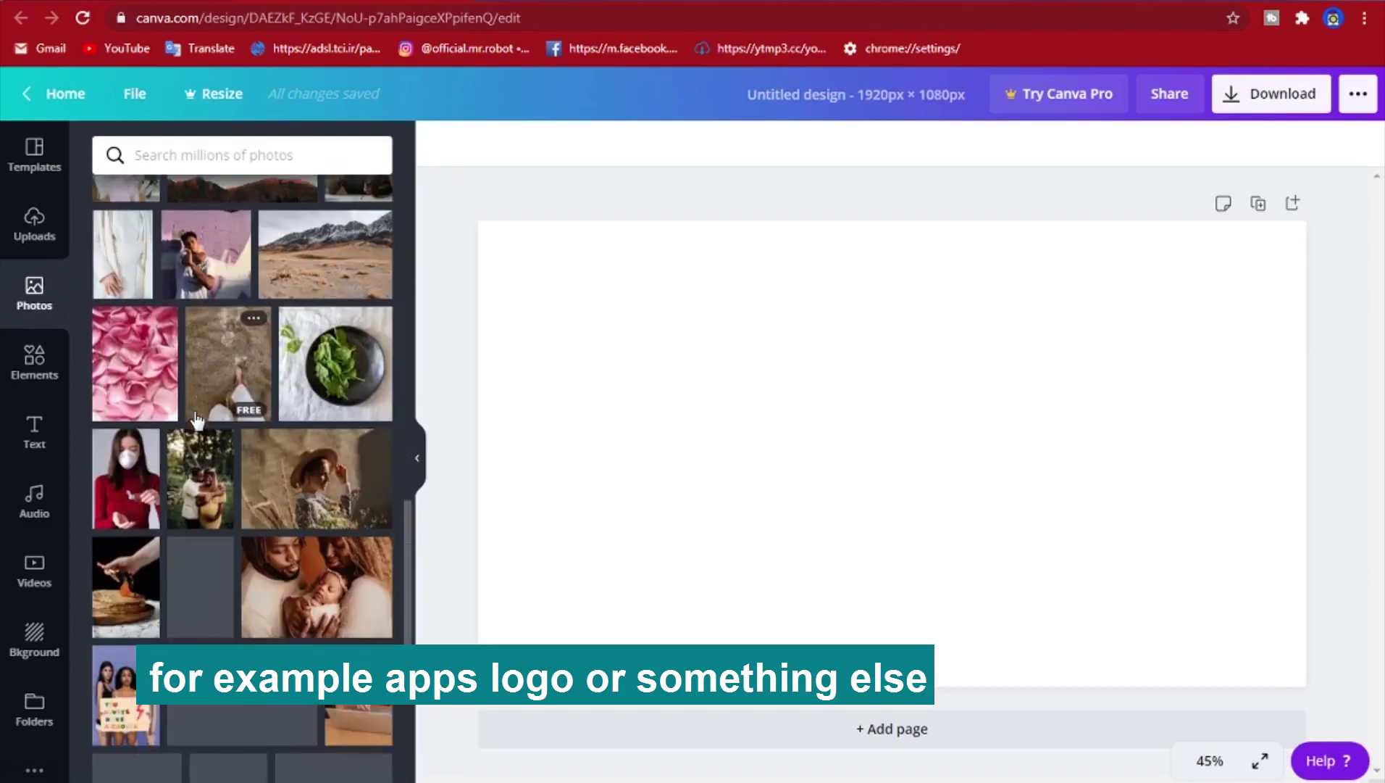
{"action": "scroll", "coordinate": [193, 410], "scroll_direction": "up", "scroll_amount": 15}
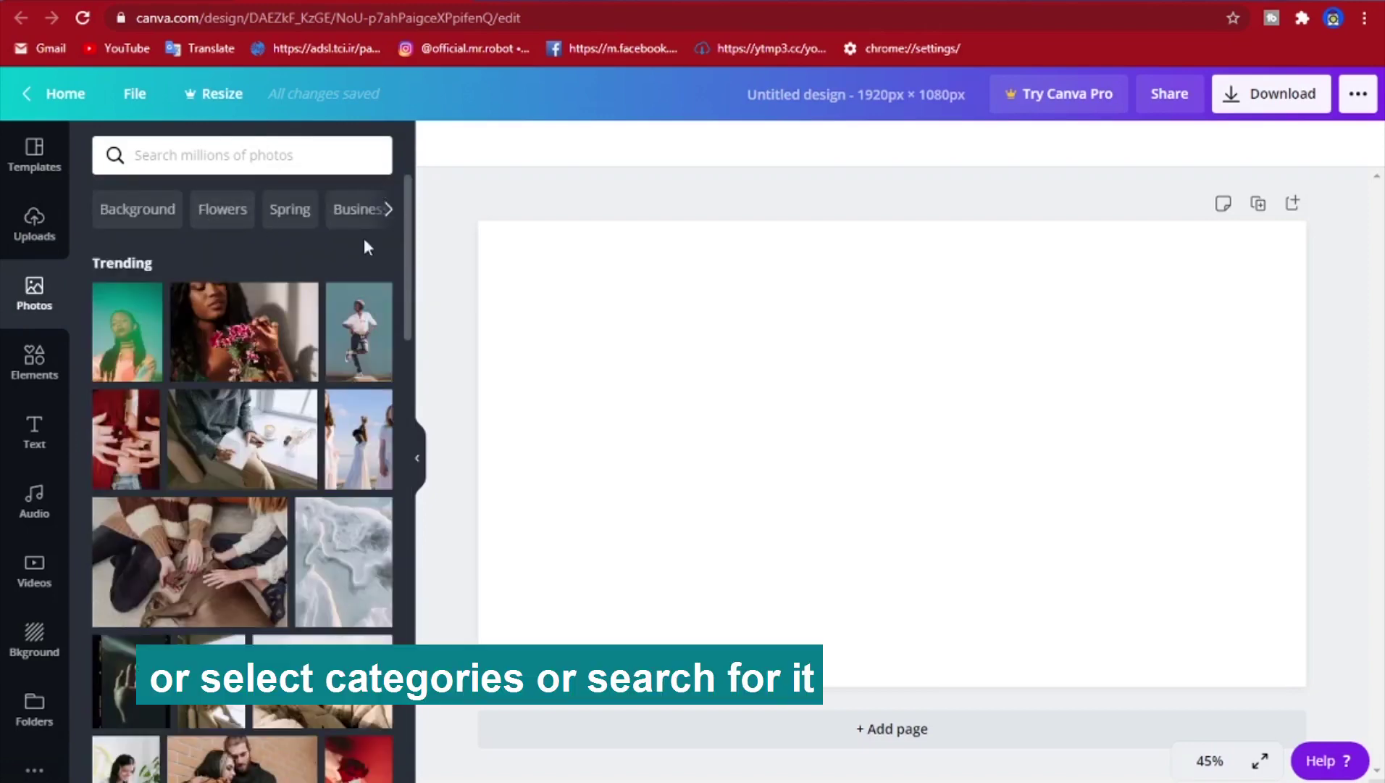
{"action": "left_click", "coordinate": [392, 211]}
{"action": "left_click", "coordinate": [392, 211]}
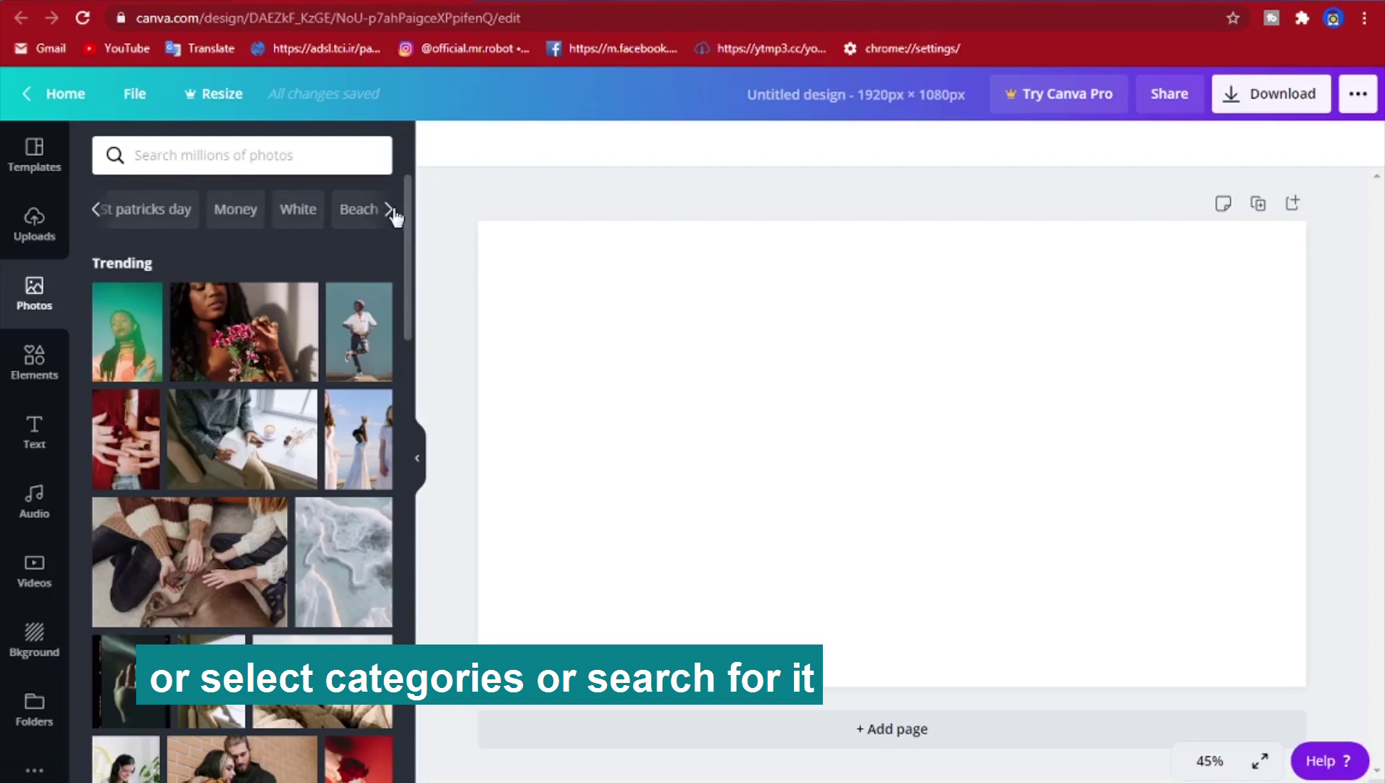
Search the stock photos for "technology" and look through the results
{"action": "left_click", "coordinate": [304, 151]}
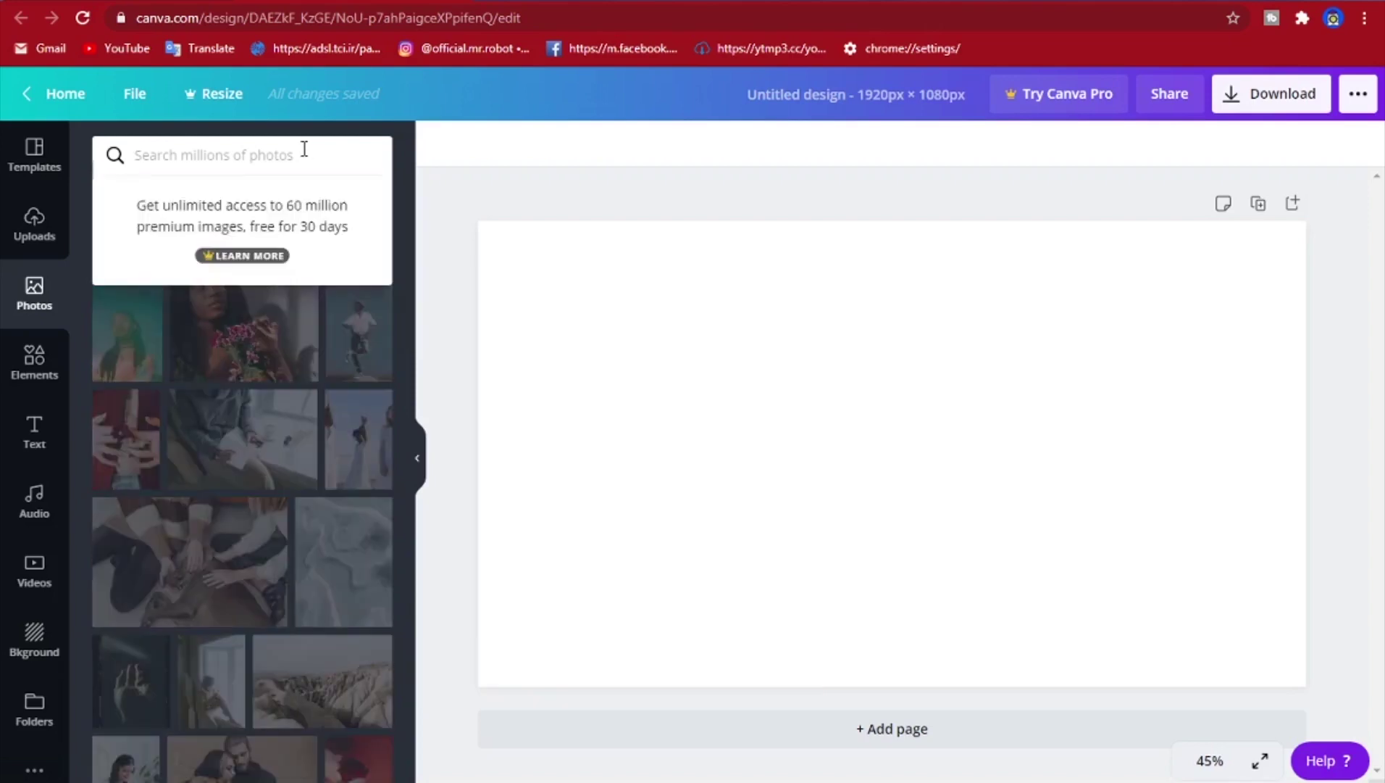
{"action": "type", "text": "technology"}
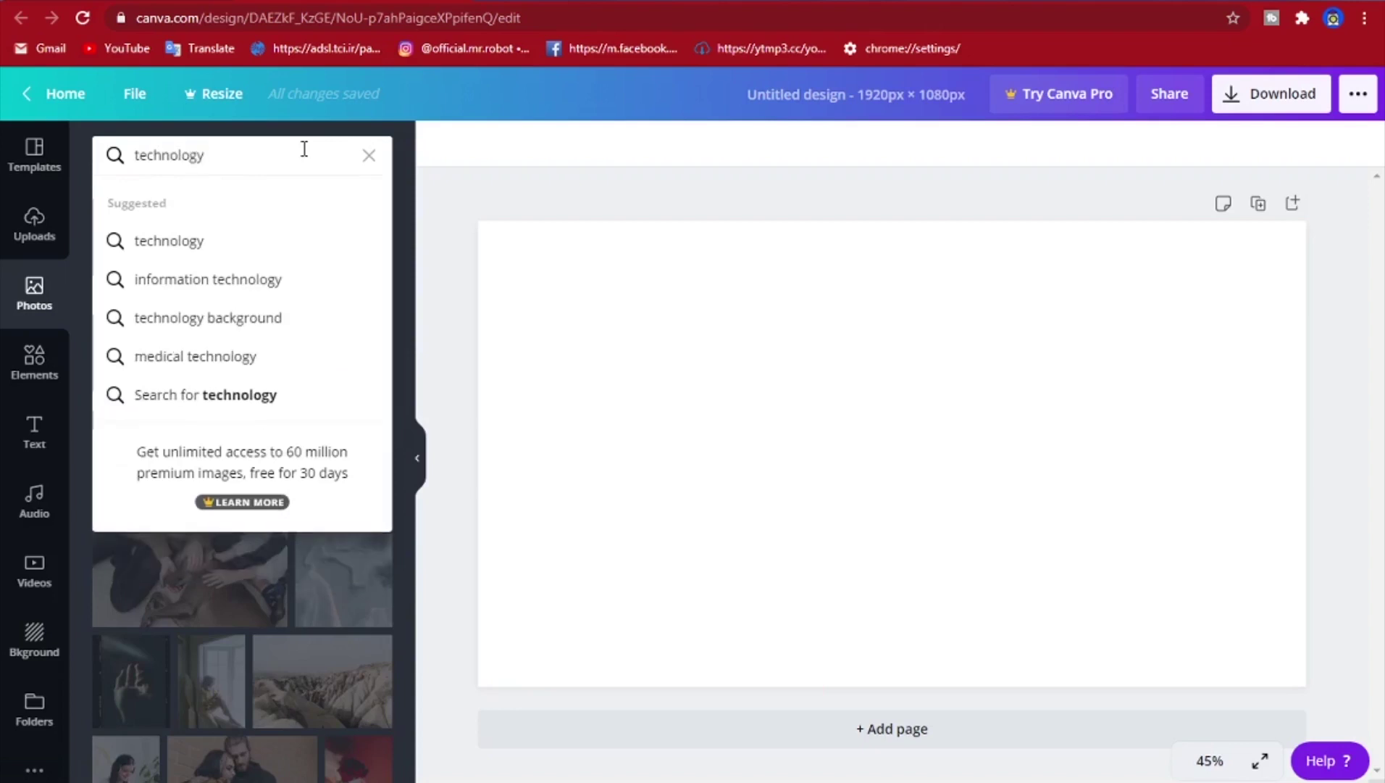
{"action": "key", "text": "Return"}
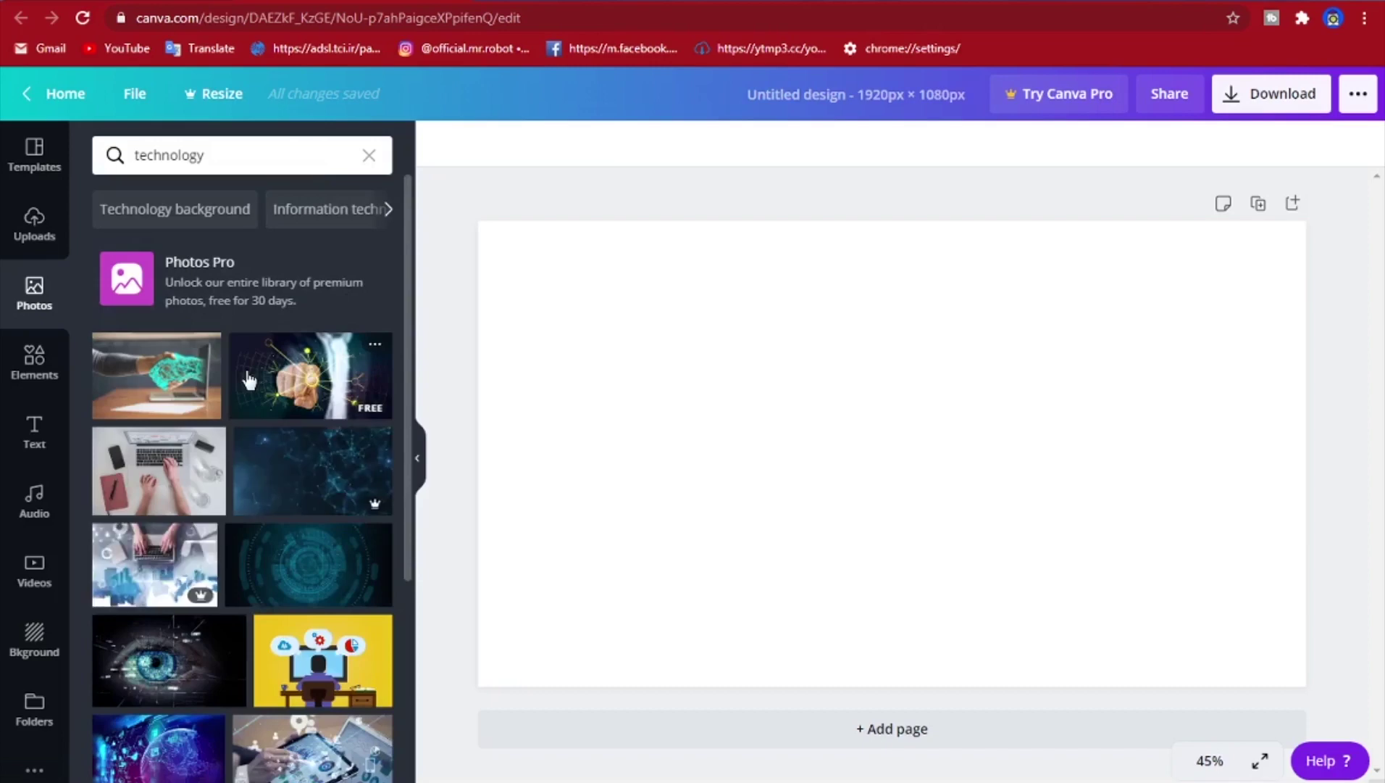
{"action": "scroll", "coordinate": [407, 290], "scroll_direction": "down", "scroll_amount": 3}
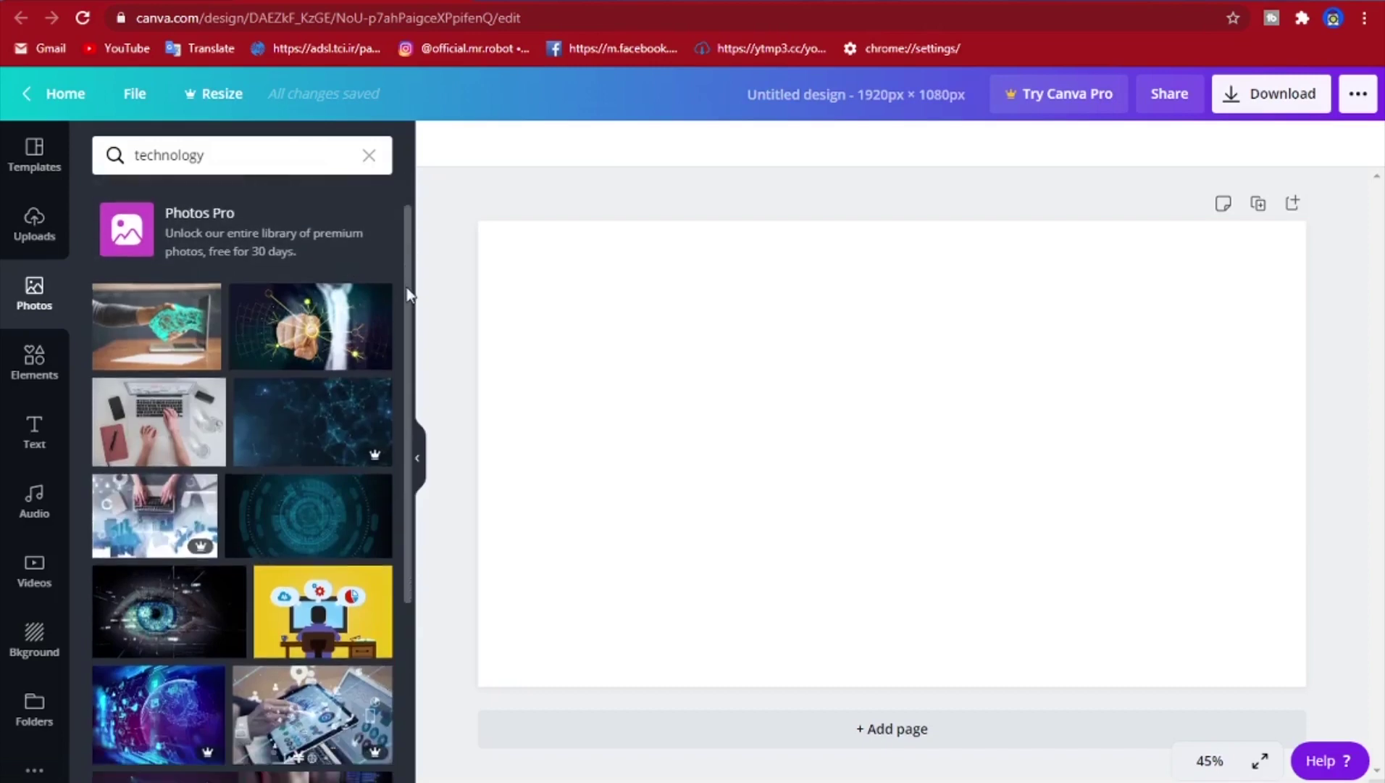
{"action": "scroll", "coordinate": [405, 411], "scroll_direction": "down", "scroll_amount": 5}
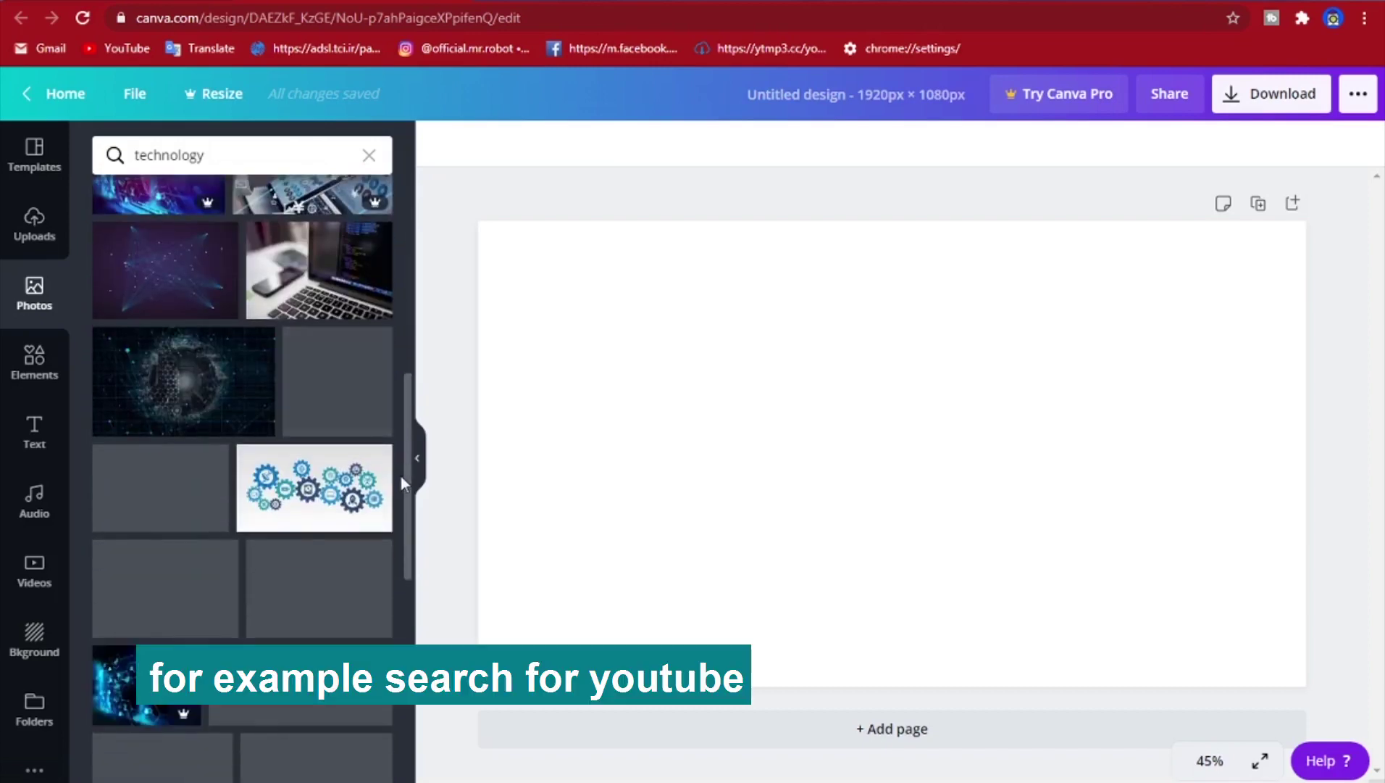
{"action": "scroll", "coordinate": [390, 297], "scroll_direction": "up", "scroll_amount": 5}
{"action": "scroll", "coordinate": [391, 303], "scroll_direction": "up", "scroll_amount": 3}
Search the stock photos for "youtube" and look through the results
{"action": "left_click", "coordinate": [300, 145]}
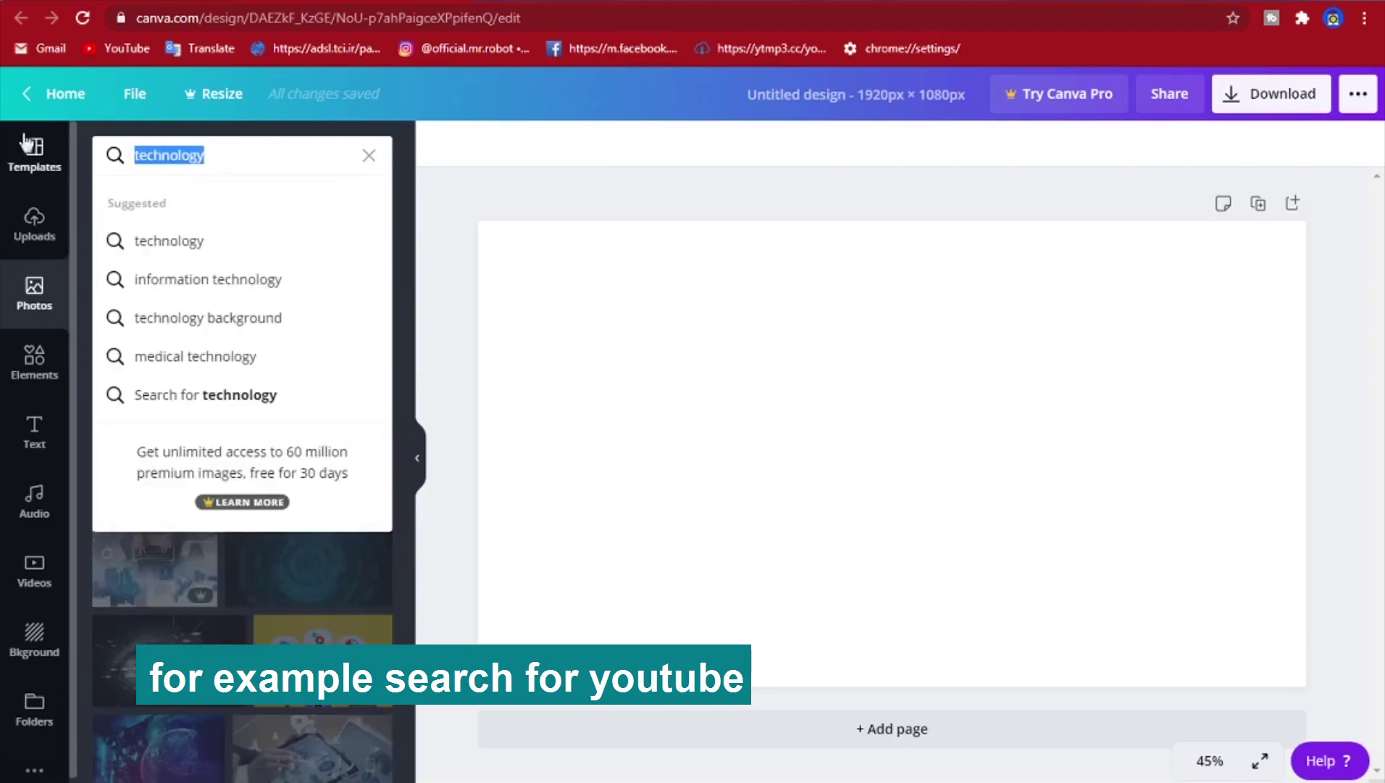
{"action": "type", "text": "youtube"}
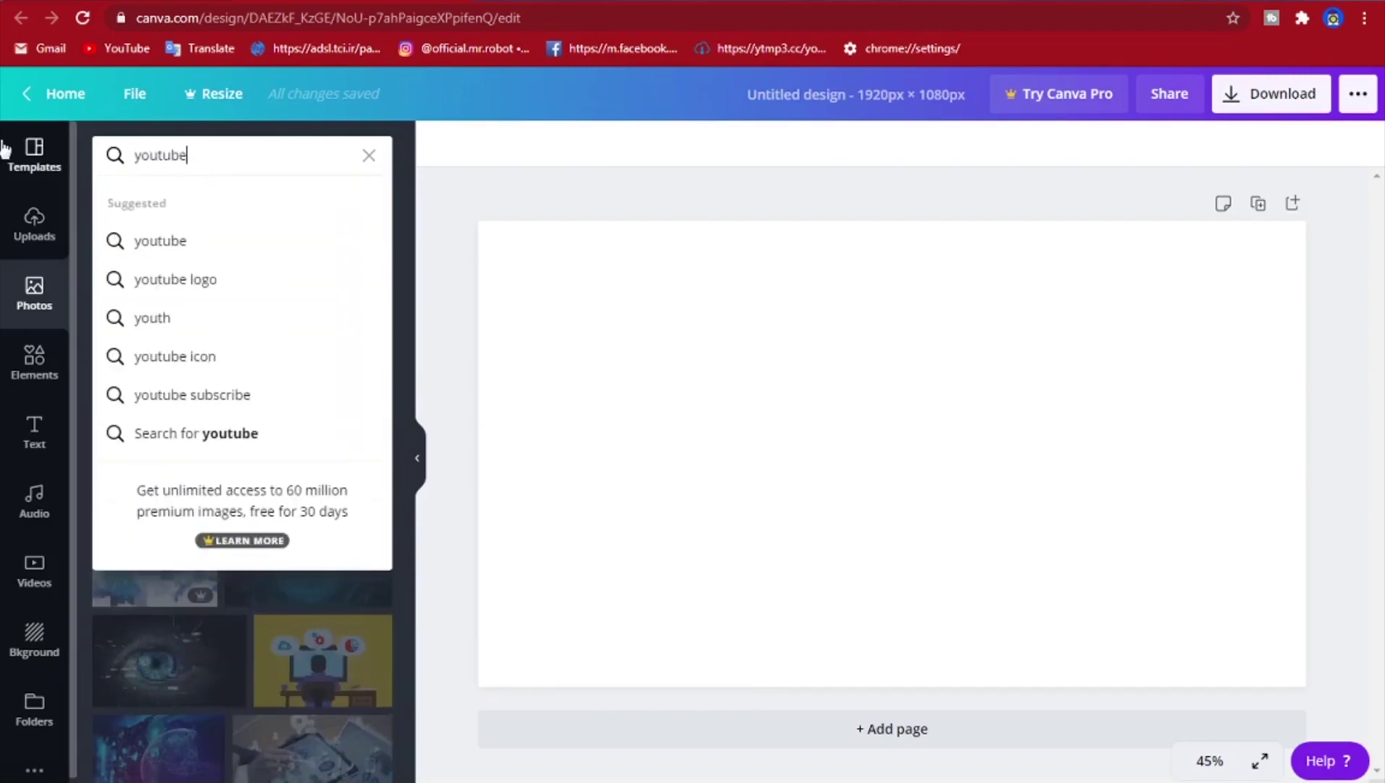
{"action": "key", "text": "Return"}
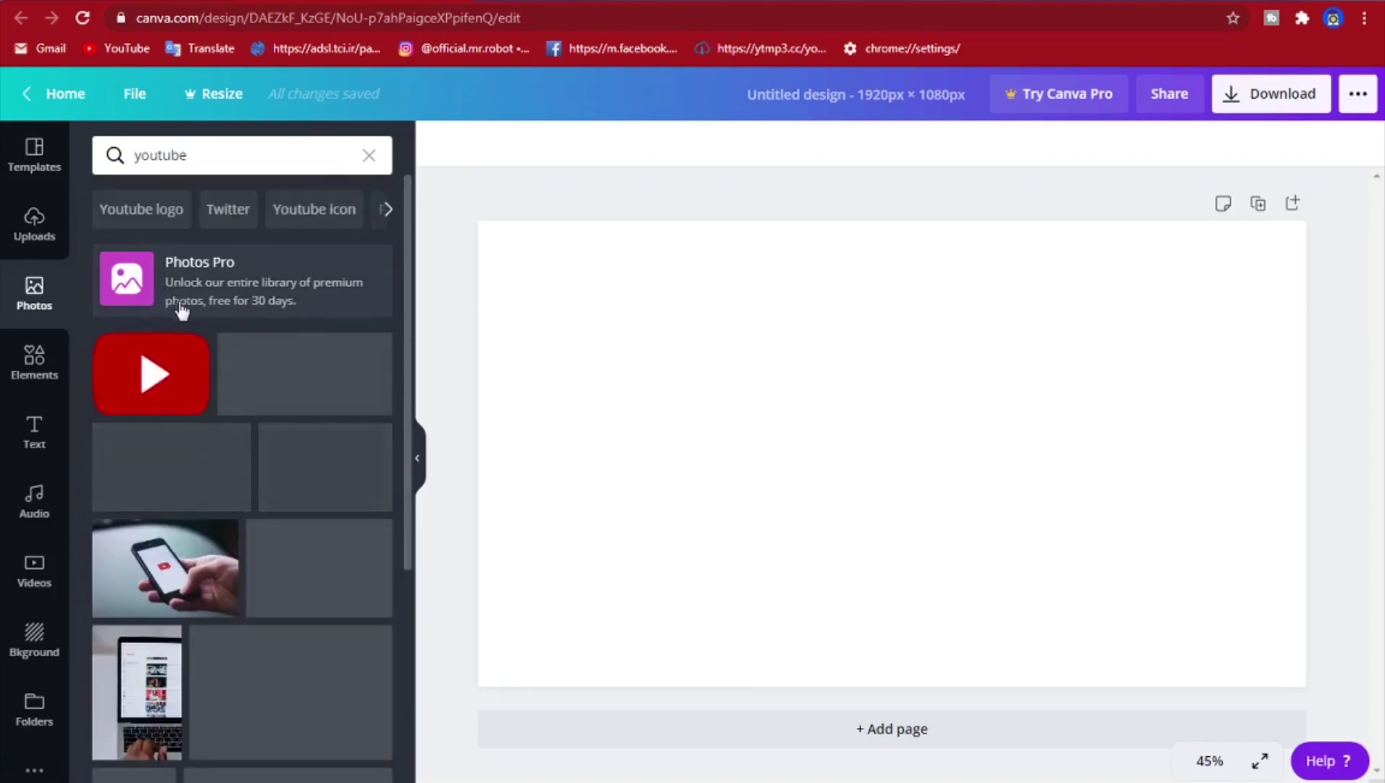
{"action": "scroll", "coordinate": [398, 326], "scroll_direction": "down", "scroll_amount": 2}
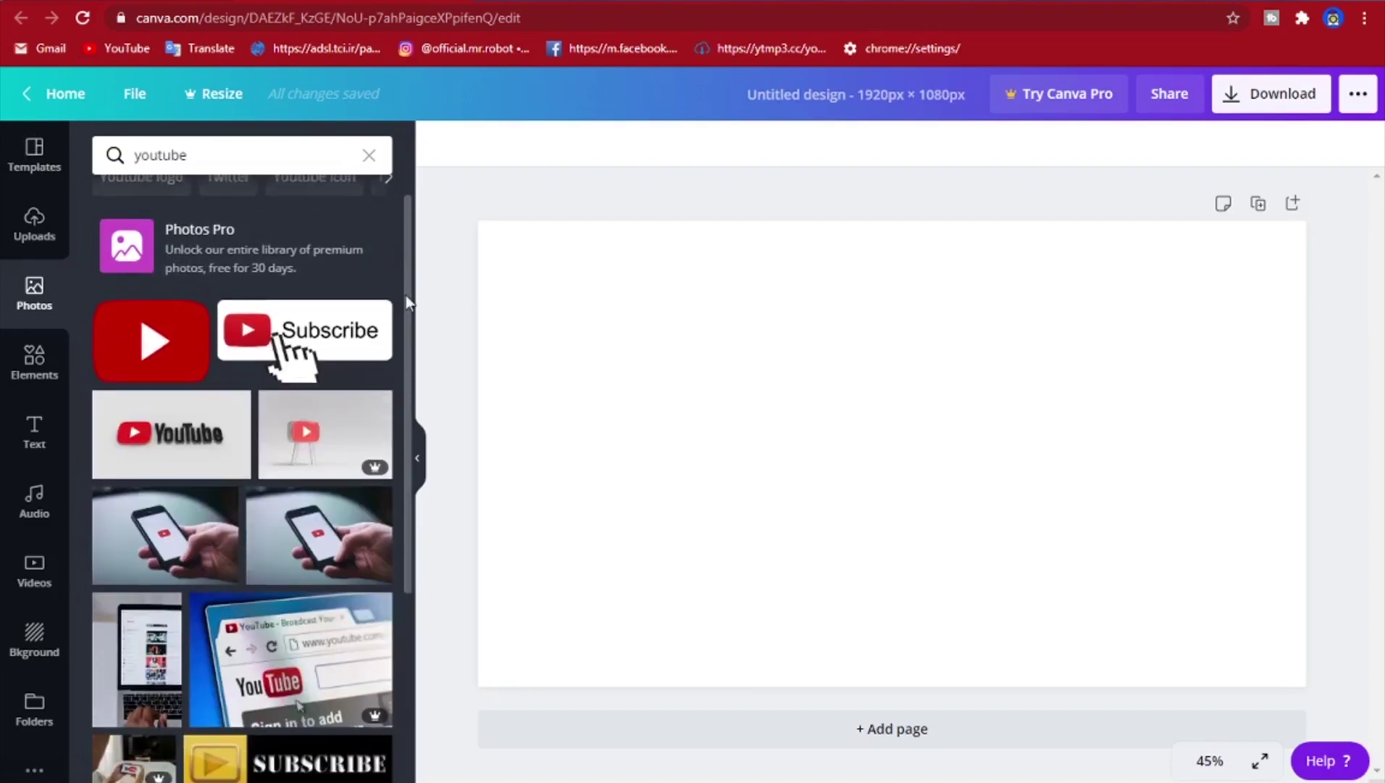
{"action": "scroll", "coordinate": [398, 347], "scroll_direction": "down", "scroll_amount": 5}
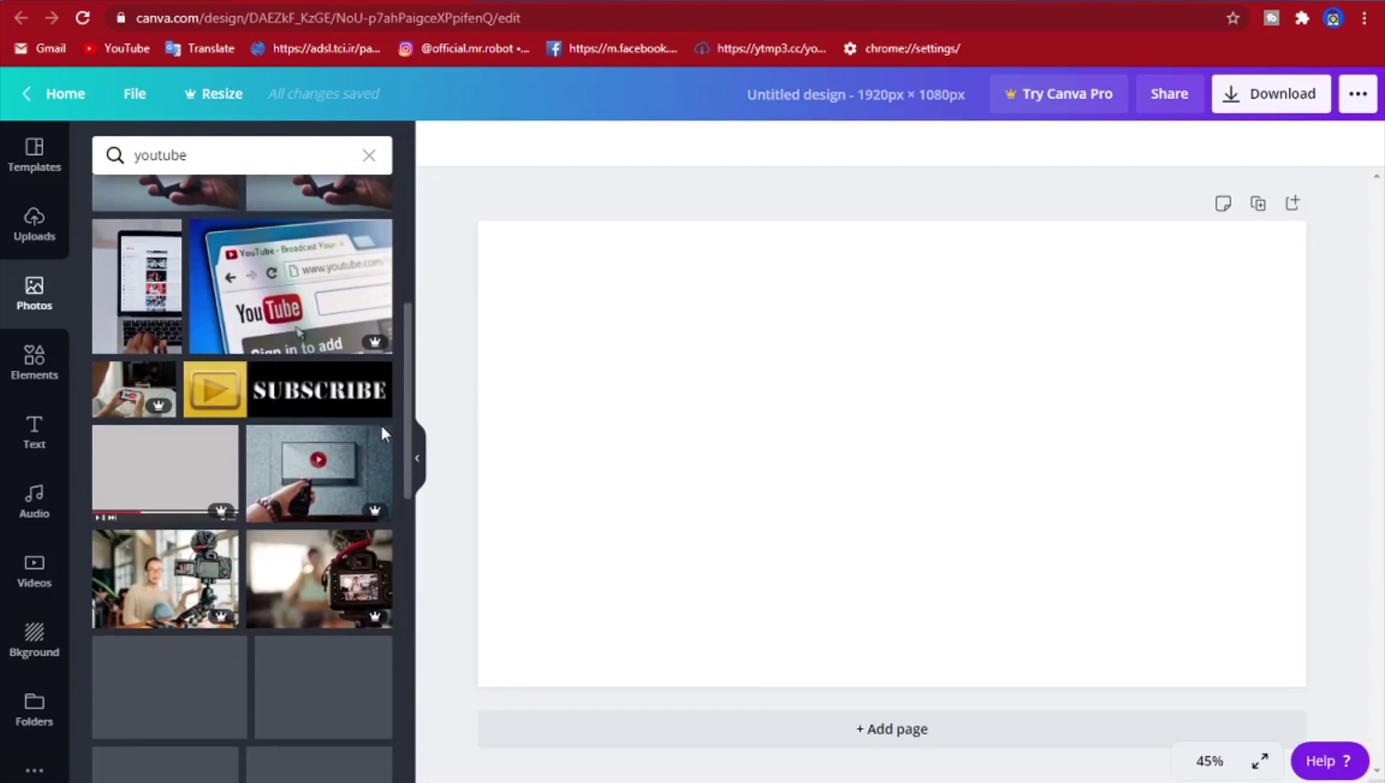
{"action": "scroll", "coordinate": [376, 377], "scroll_direction": "up", "scroll_amount": 6}
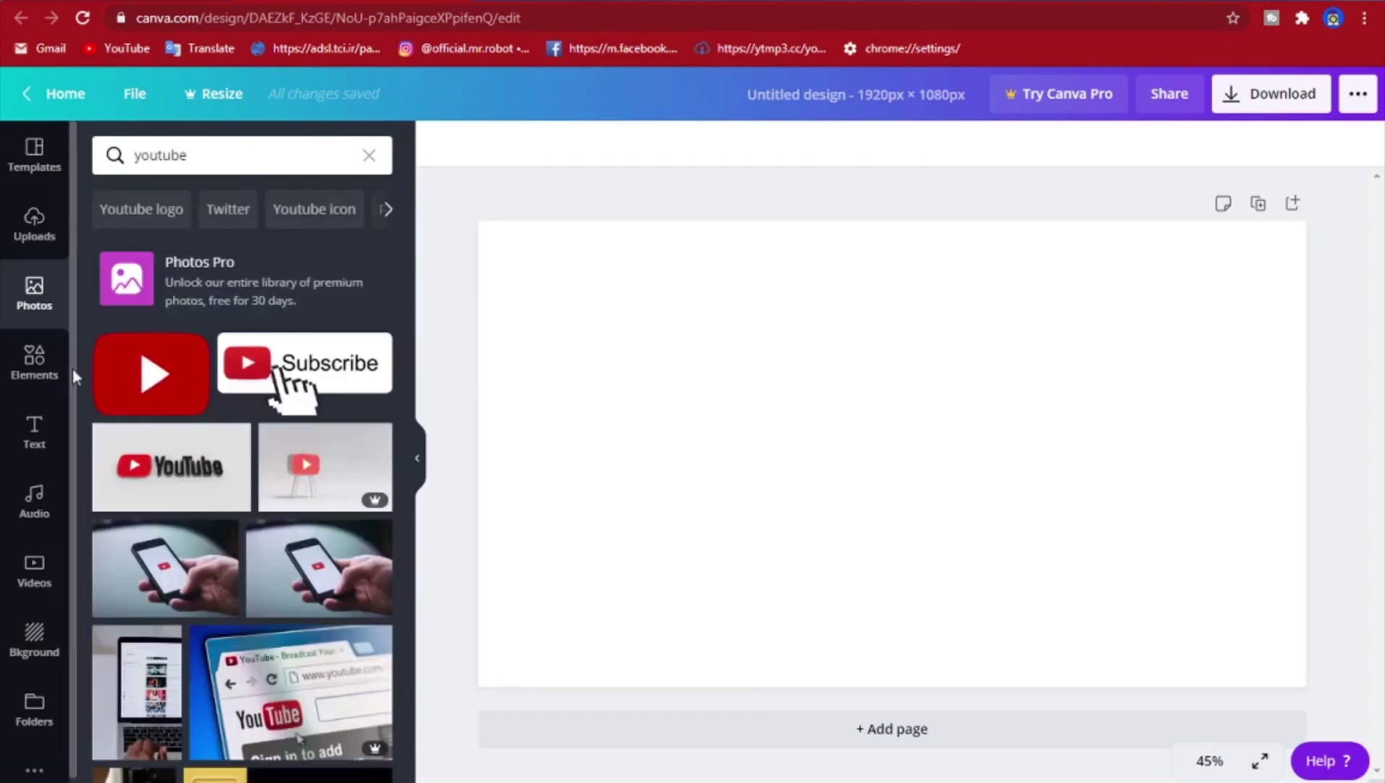
Browse the graphic elements from lines and shapes through frames, stickers, charts and grids
{"action": "left_click", "coordinate": [43, 371]}
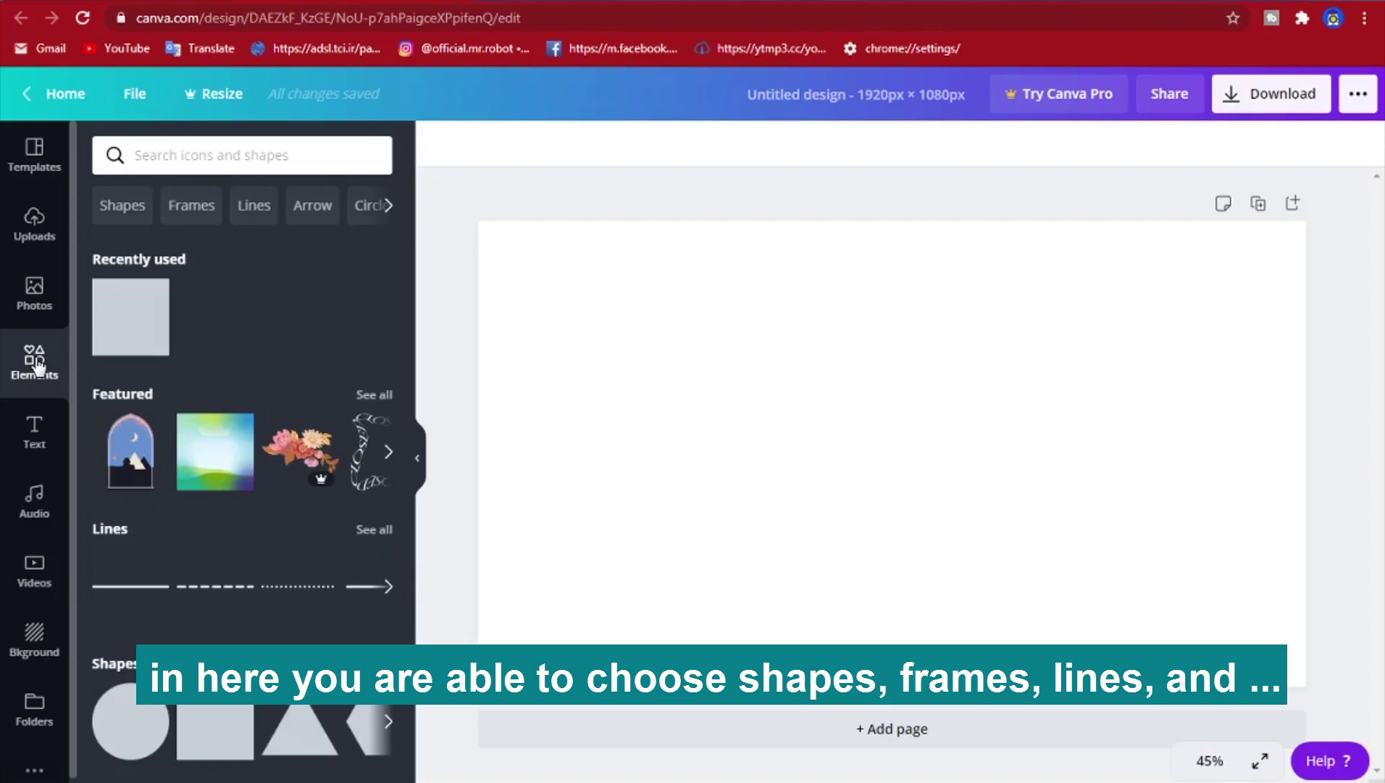
{"action": "scroll", "coordinate": [398, 395], "scroll_direction": "down", "scroll_amount": 4}
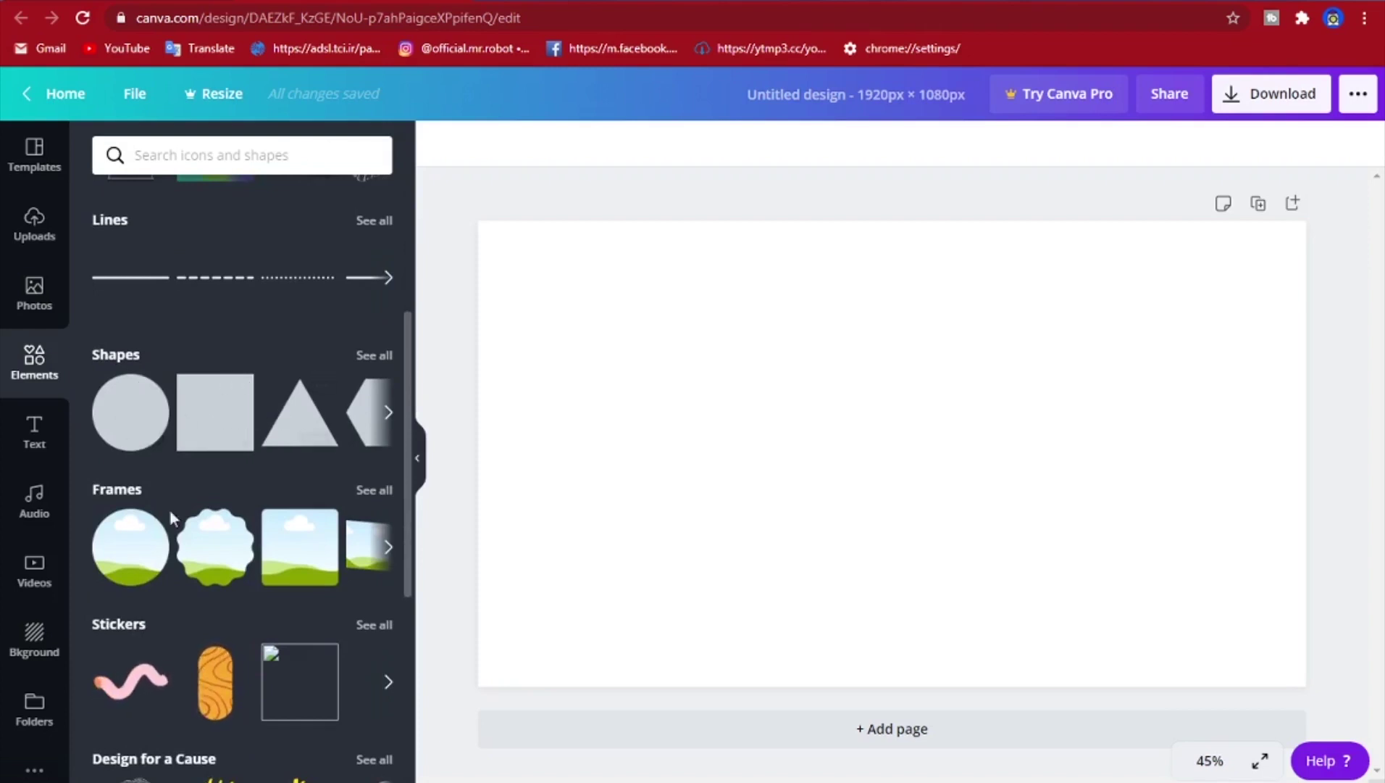
{"action": "left_click", "coordinate": [388, 549]}
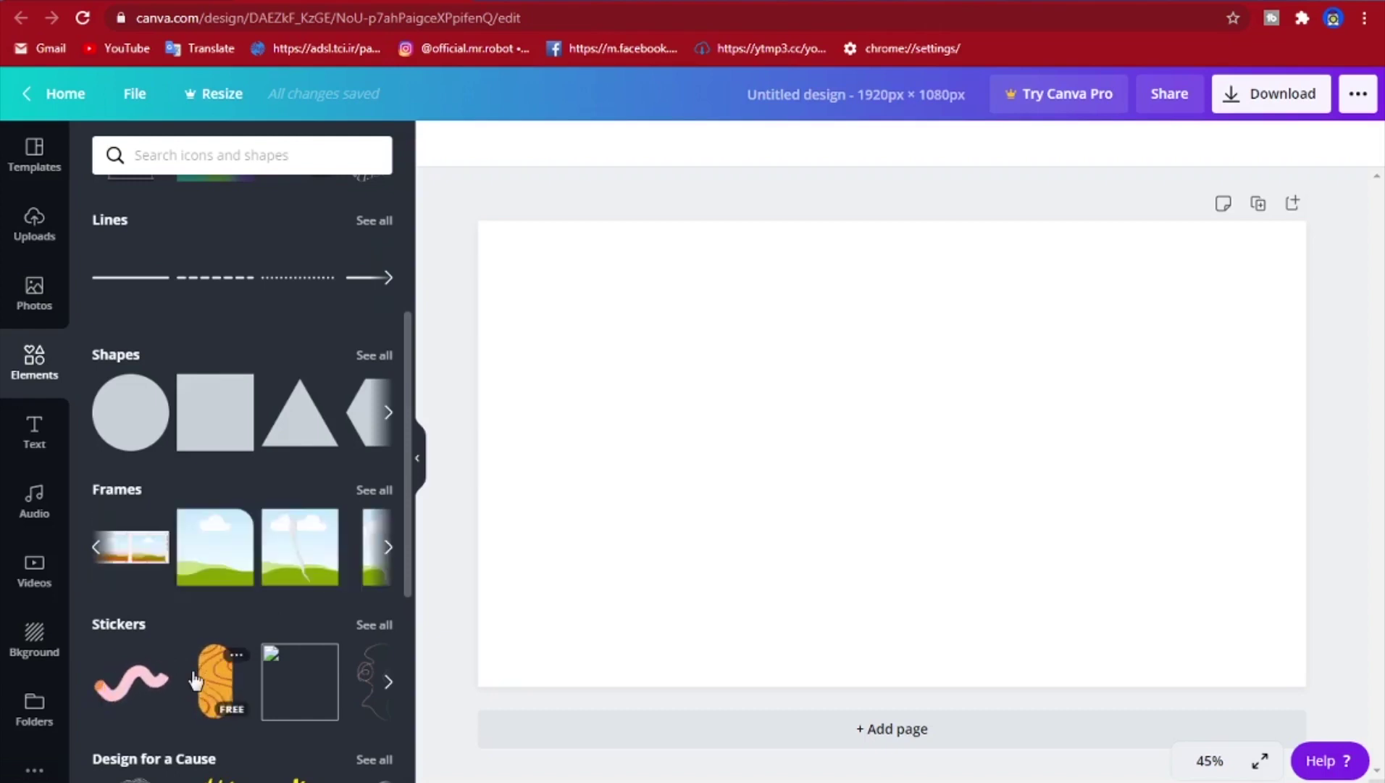
{"action": "scroll", "coordinate": [214, 659], "scroll_direction": "down", "scroll_amount": 2}
{"action": "scroll", "coordinate": [134, 598], "scroll_direction": "down", "scroll_amount": 4}
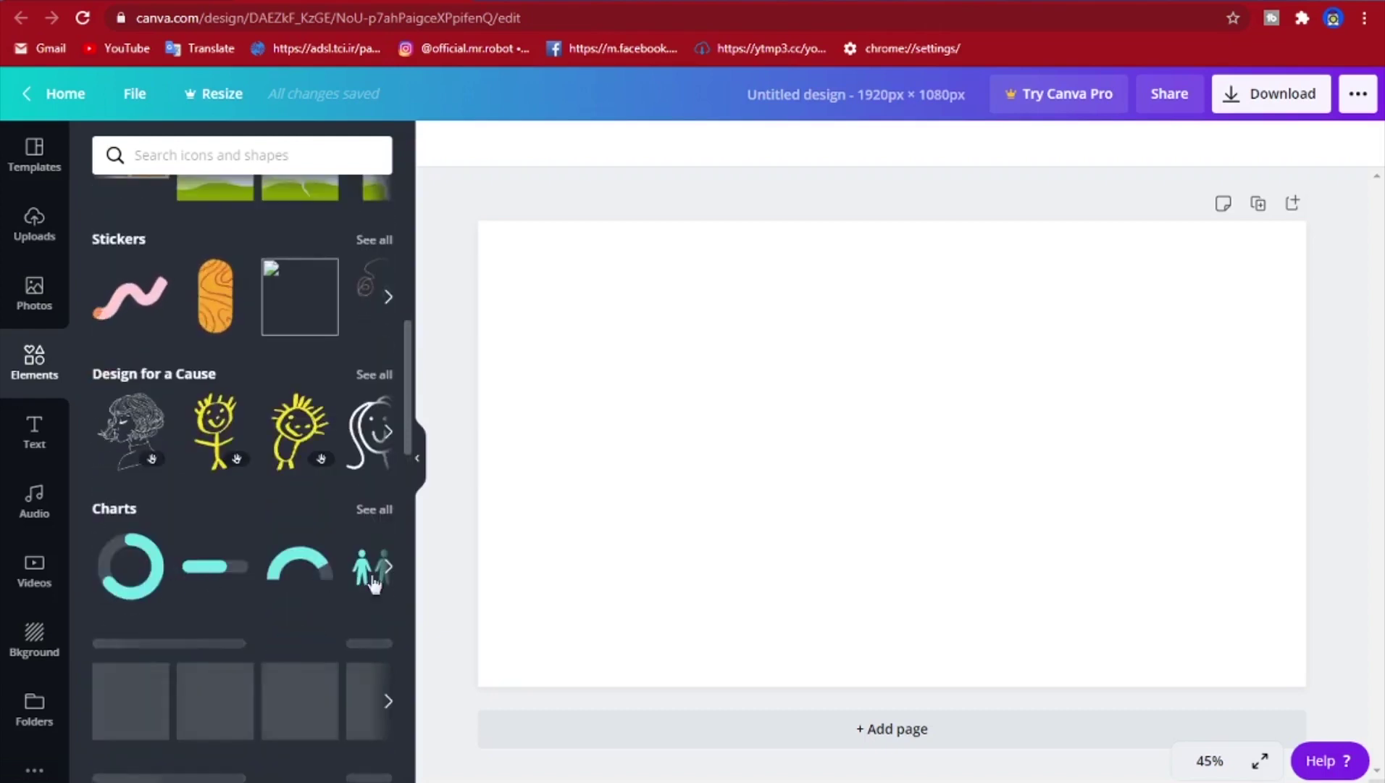
{"action": "left_click", "coordinate": [391, 569]}
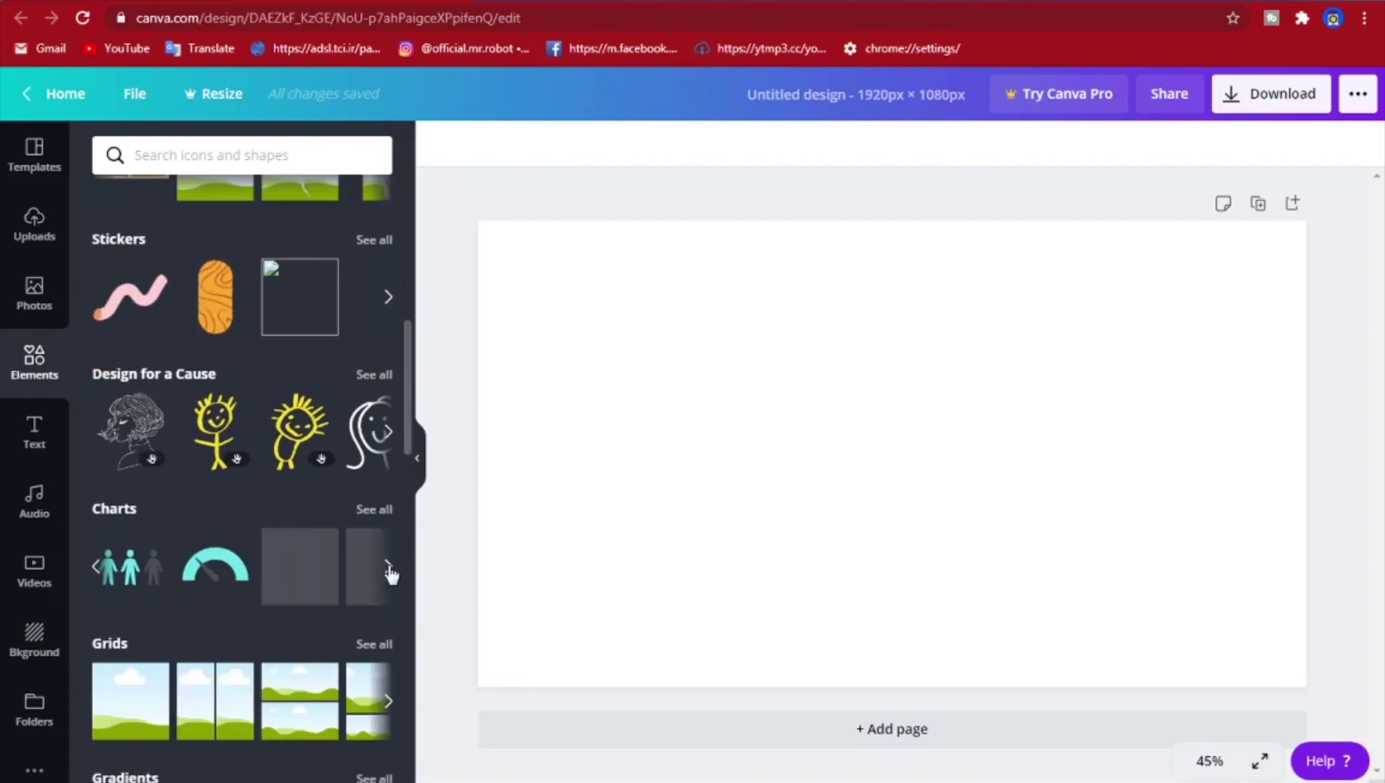
{"action": "scroll", "coordinate": [266, 662], "scroll_direction": "down", "scroll_amount": 4}
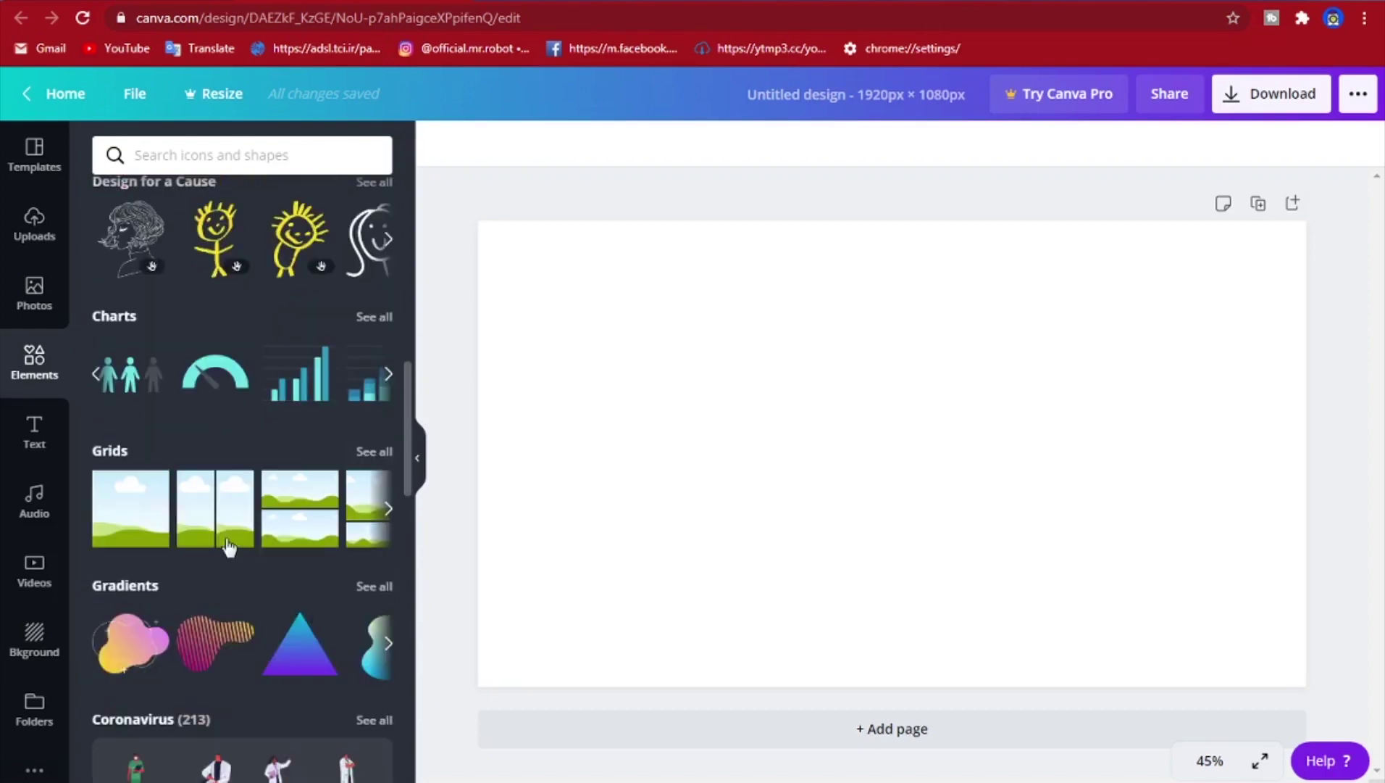
Look through the themed illustration collections among the elements, such as Coronavirus, Bold Foliage and Zodiac Symbols, and return to the start of the list
{"action": "scroll", "coordinate": [276, 574], "scroll_direction": "down", "scroll_amount": 3}
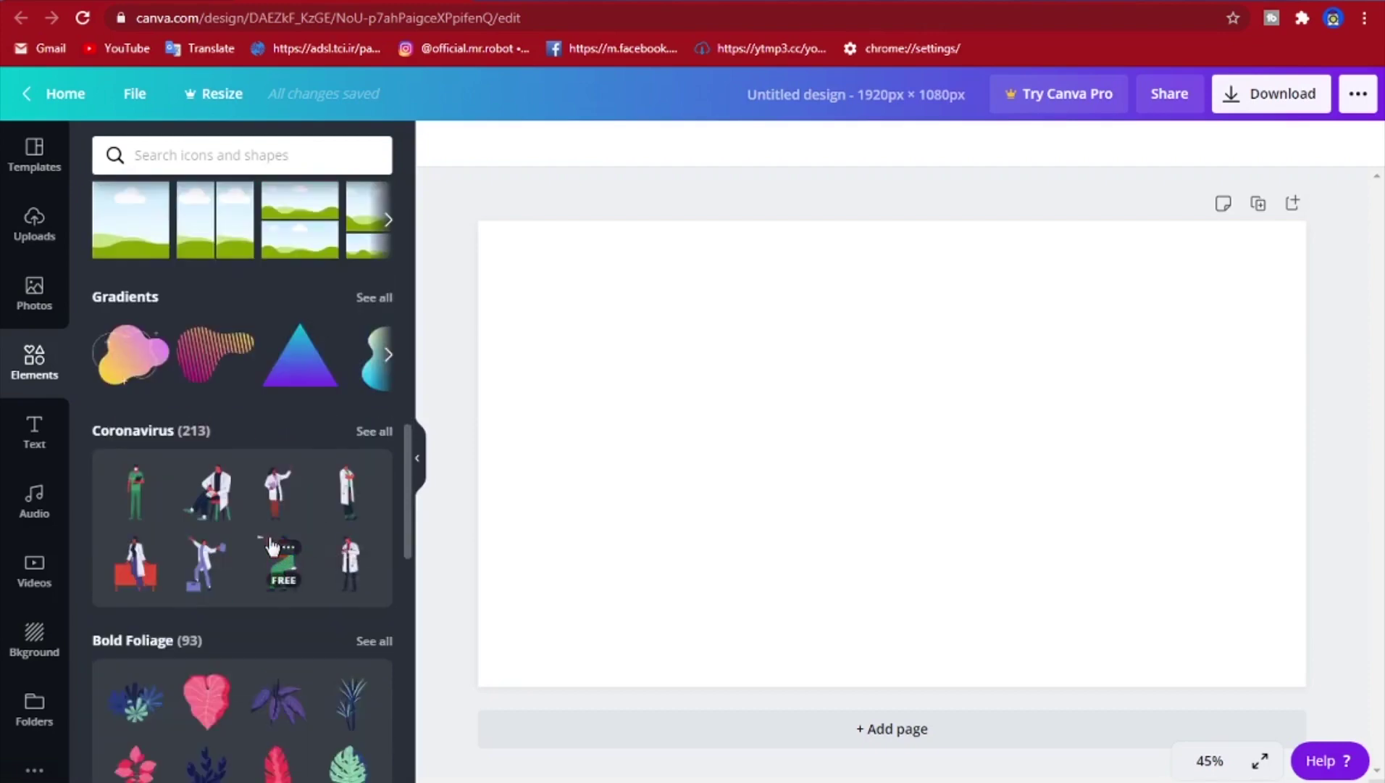
{"action": "scroll", "coordinate": [240, 507], "scroll_direction": "down", "scroll_amount": 7}
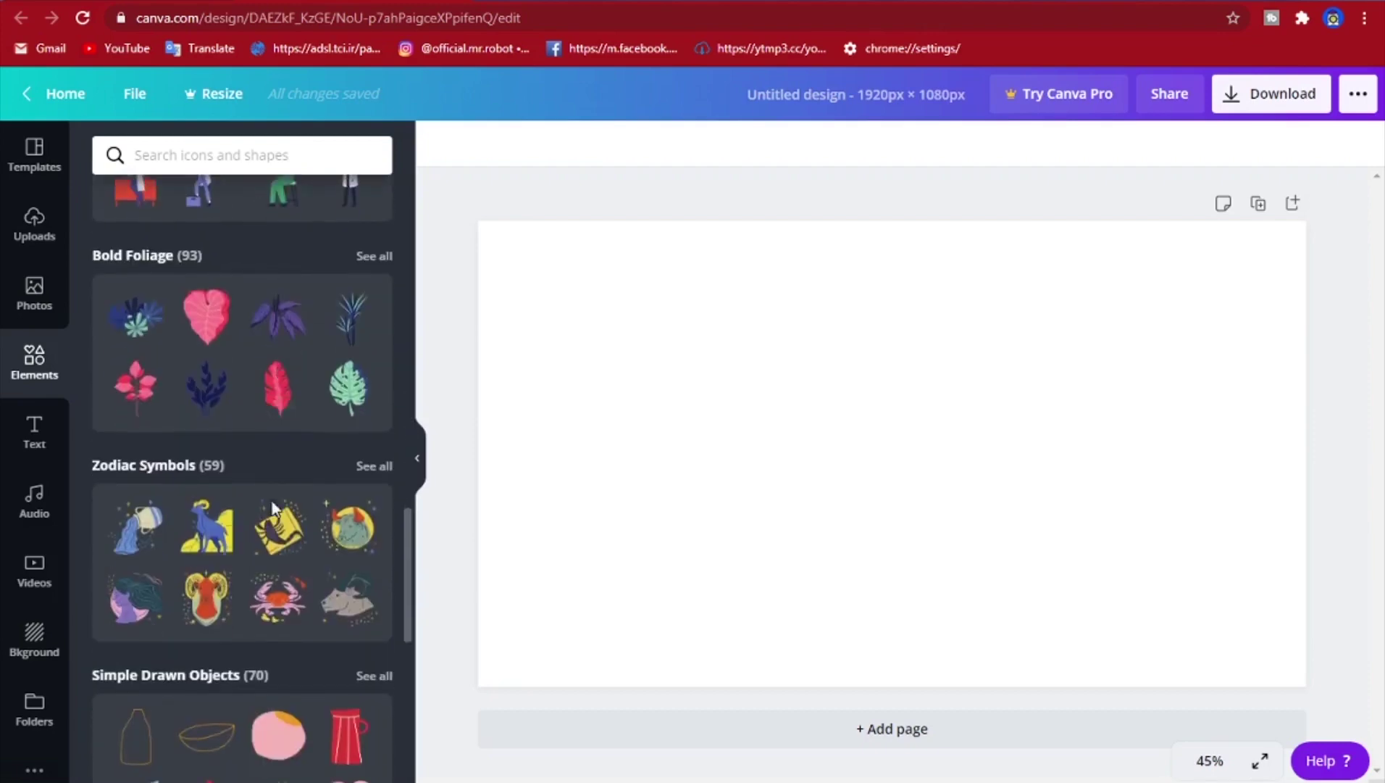
{"action": "scroll", "coordinate": [273, 494], "scroll_direction": "down", "scroll_amount": 3}
{"action": "scroll", "coordinate": [272, 494], "scroll_direction": "down", "scroll_amount": 3}
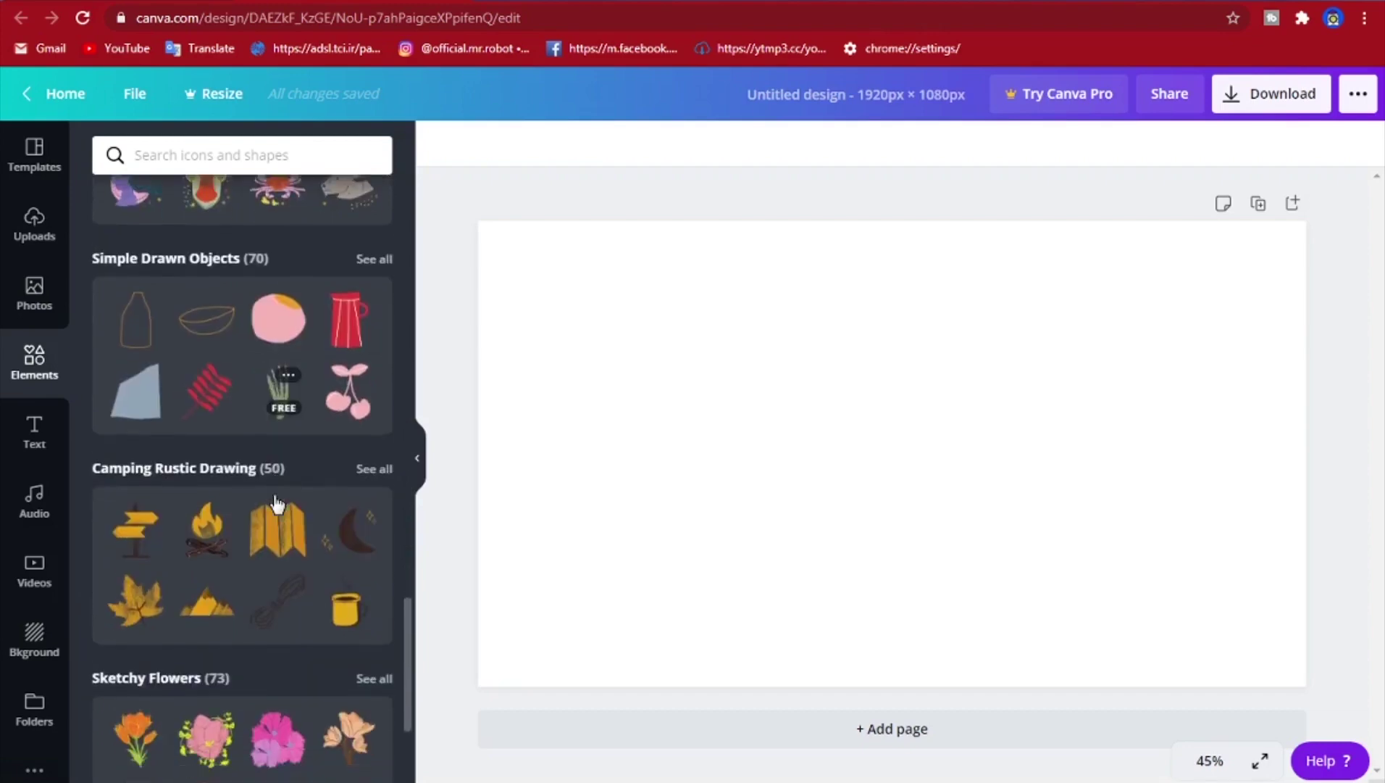
{"action": "scroll", "coordinate": [272, 494], "scroll_direction": "down", "scroll_amount": 5}
{"action": "scroll", "coordinate": [272, 494], "scroll_direction": "up", "scroll_amount": 11}
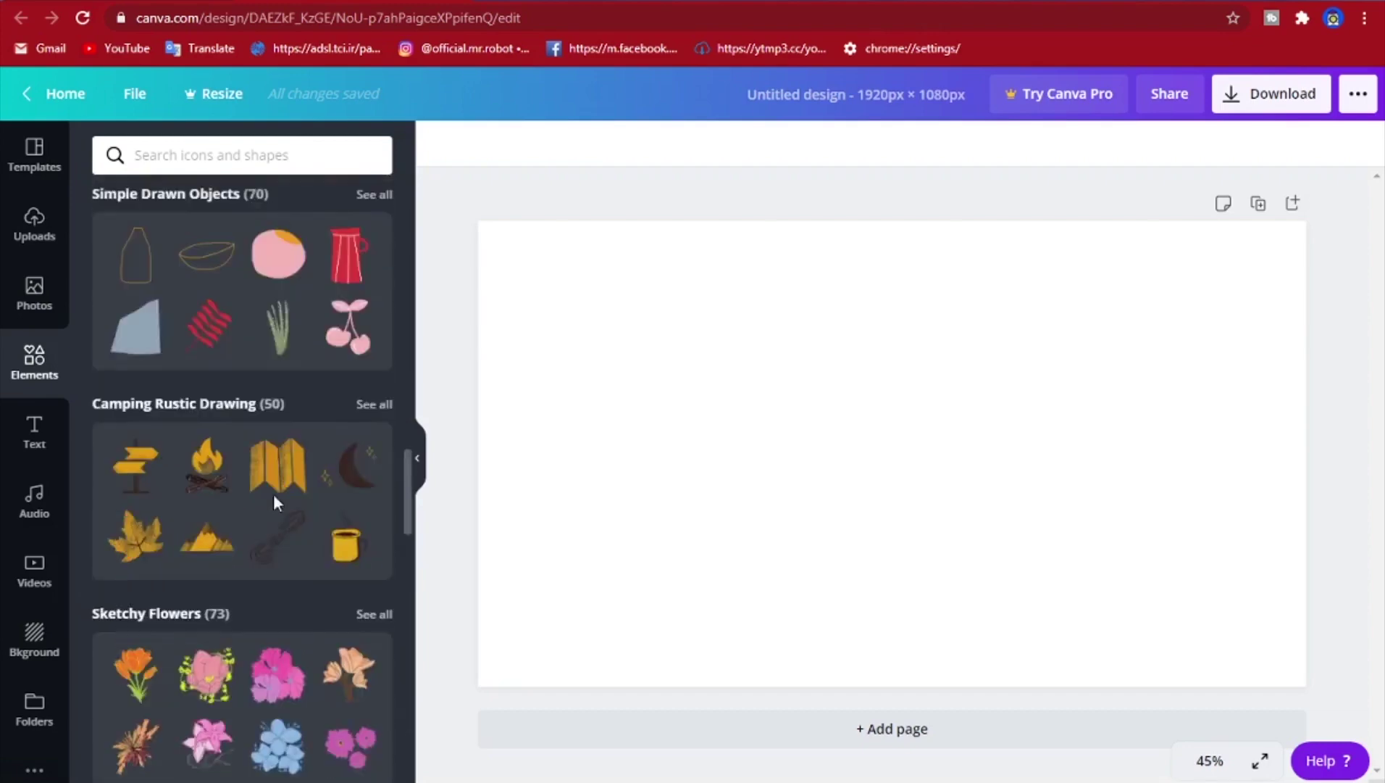
{"action": "scroll", "coordinate": [272, 493], "scroll_direction": "up", "scroll_amount": 20}
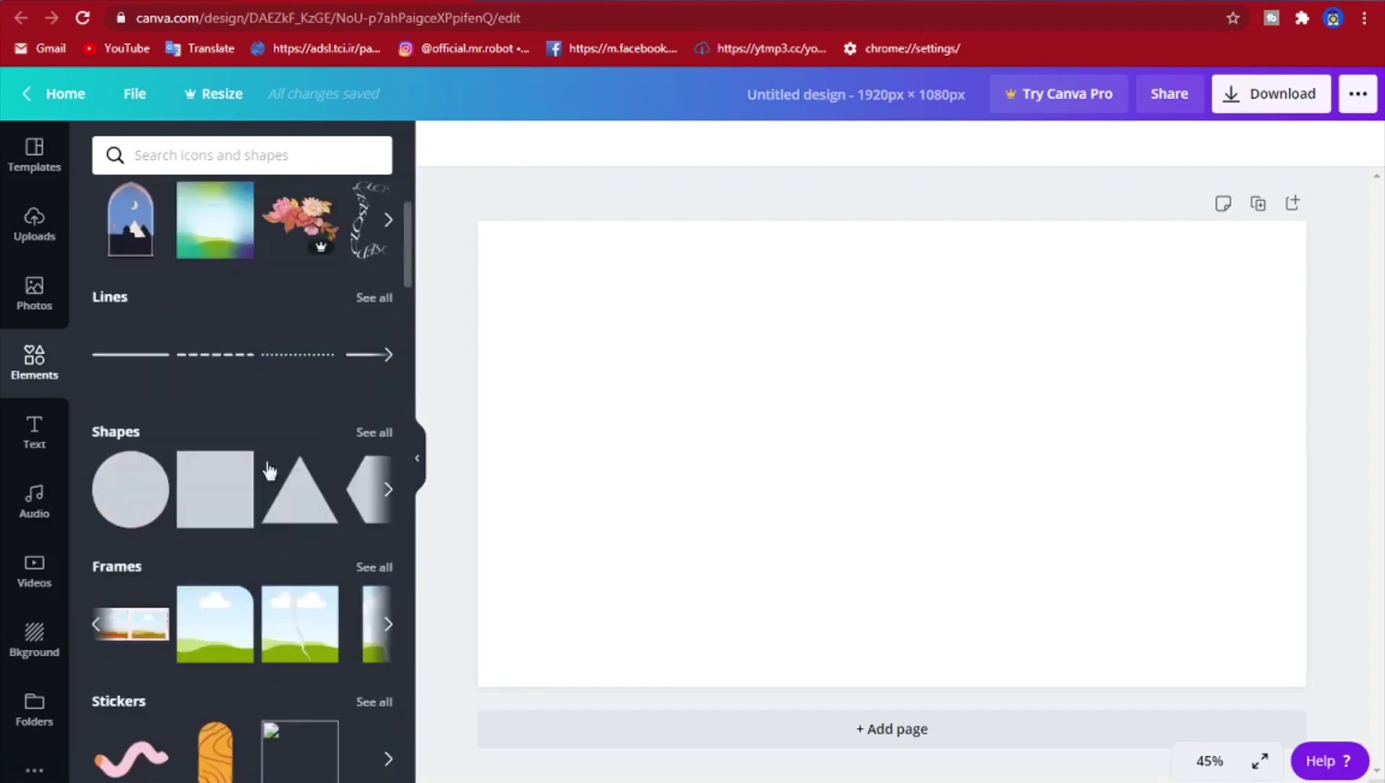
{"action": "scroll", "coordinate": [269, 471], "scroll_direction": "up", "scroll_amount": 1}
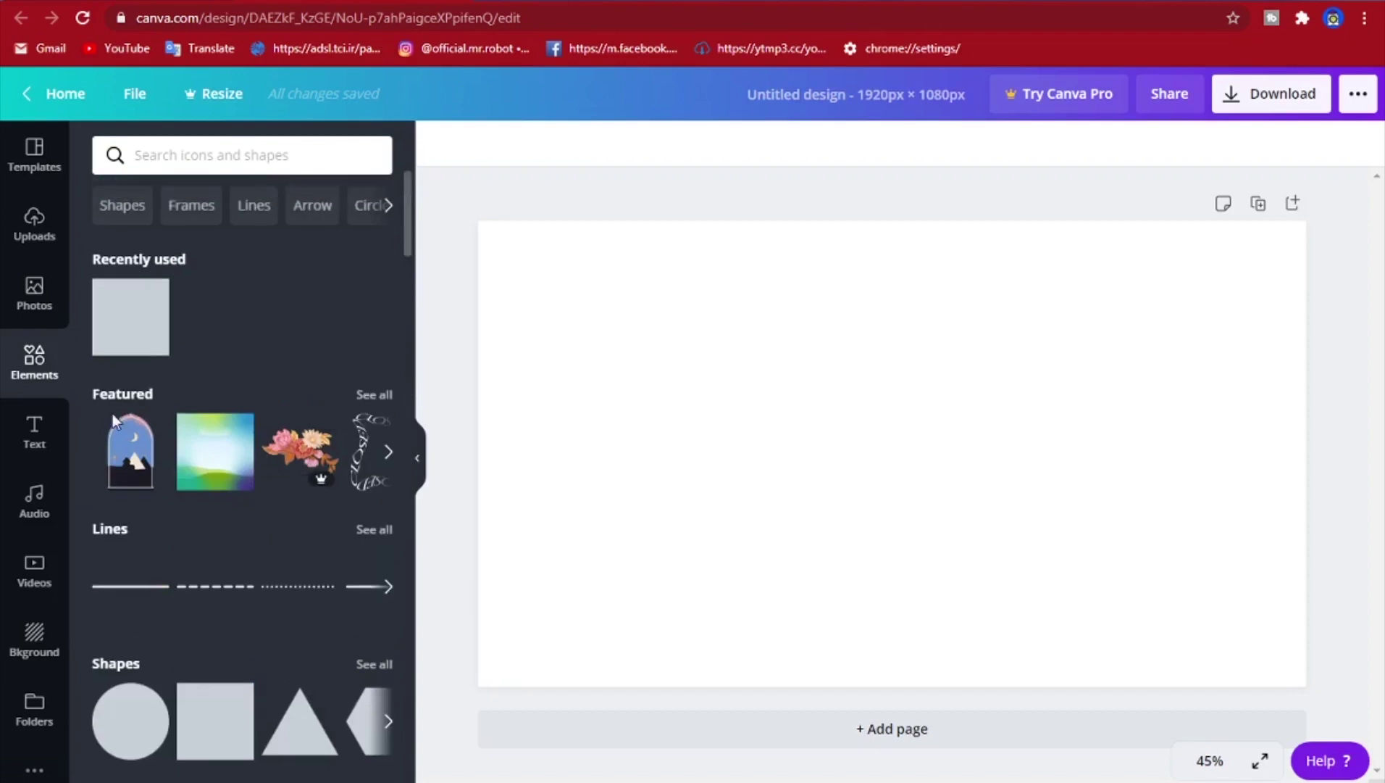
Browse the ready-made text styles, from Huge Sale to the quote designs, and return to the start of the list
{"action": "left_click", "coordinate": [34, 432]}
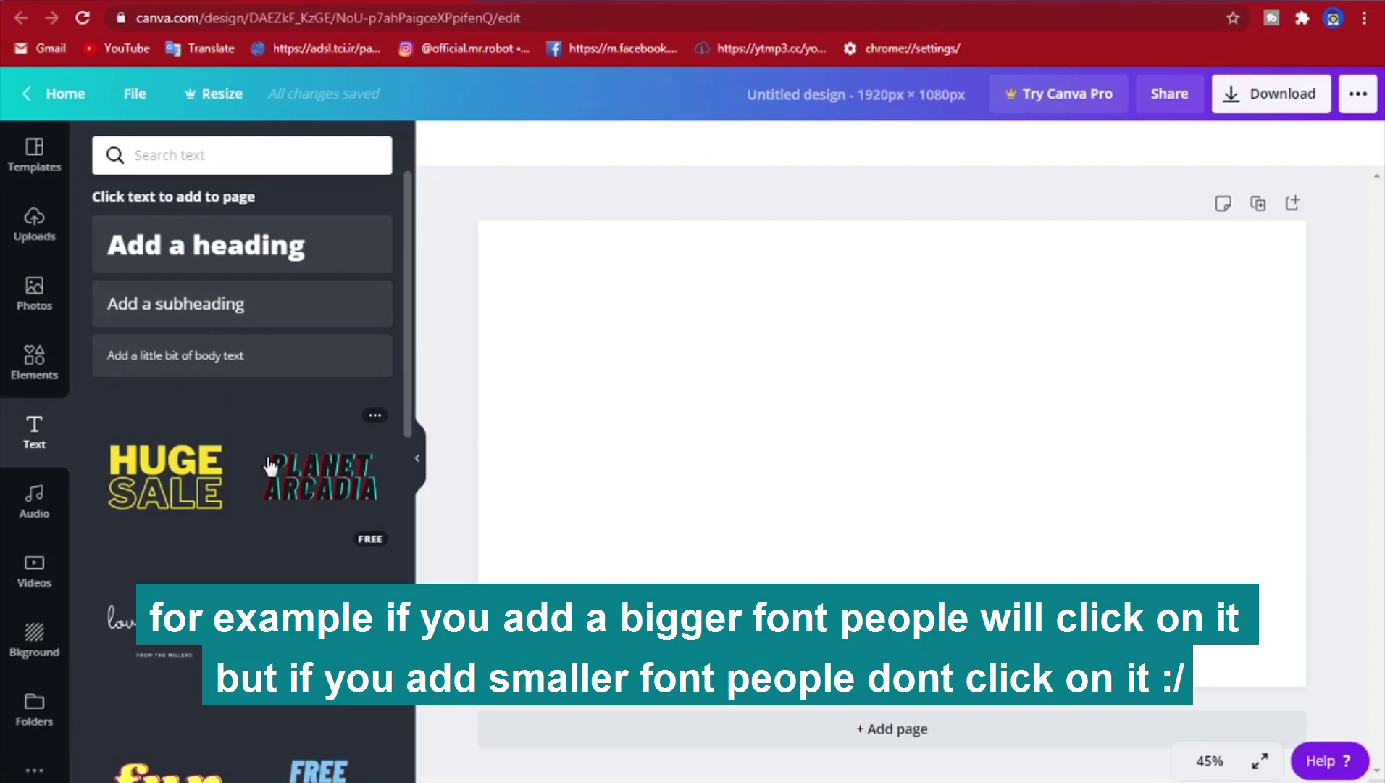
{"action": "scroll", "coordinate": [270, 466], "scroll_direction": "down", "scroll_amount": 4}
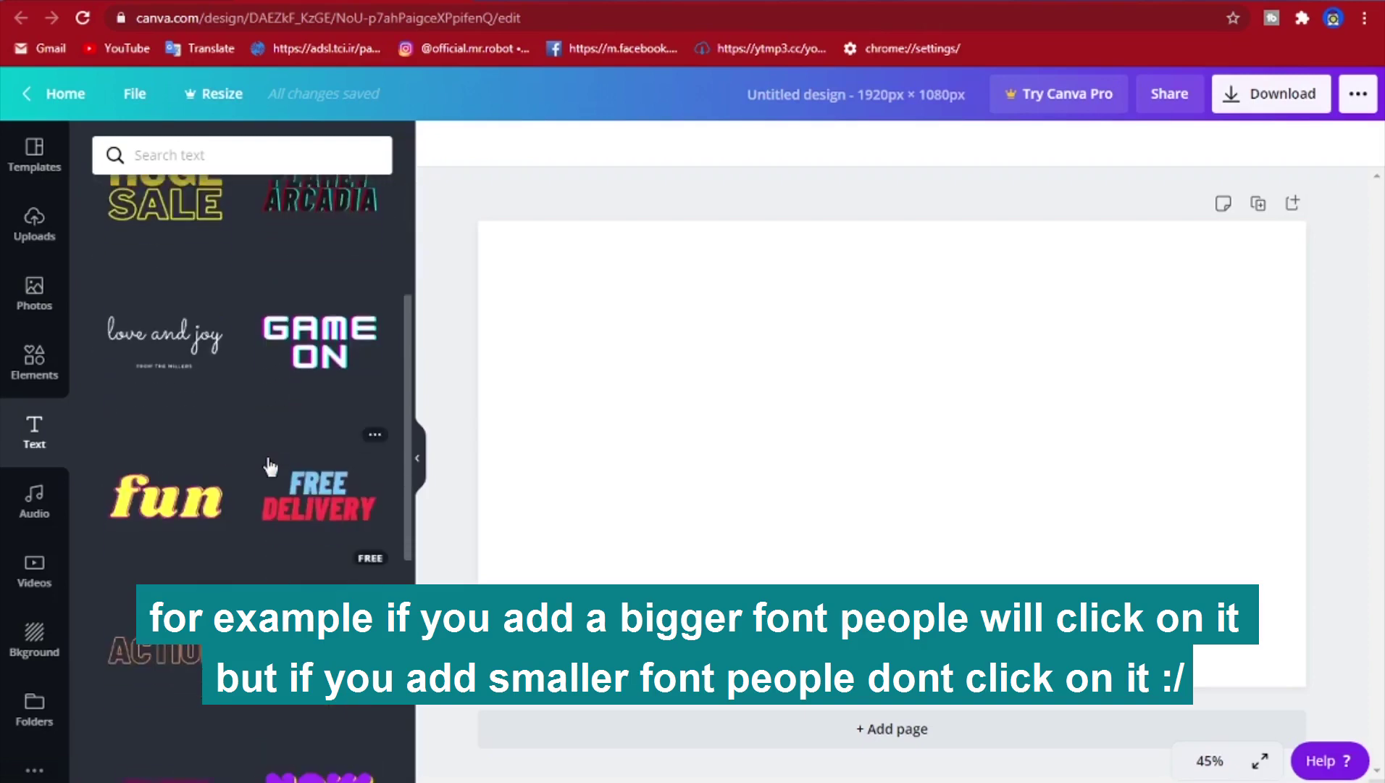
{"action": "scroll", "coordinate": [271, 466], "scroll_direction": "down", "scroll_amount": 4}
{"action": "scroll", "coordinate": [271, 466], "scroll_direction": "down", "scroll_amount": 3}
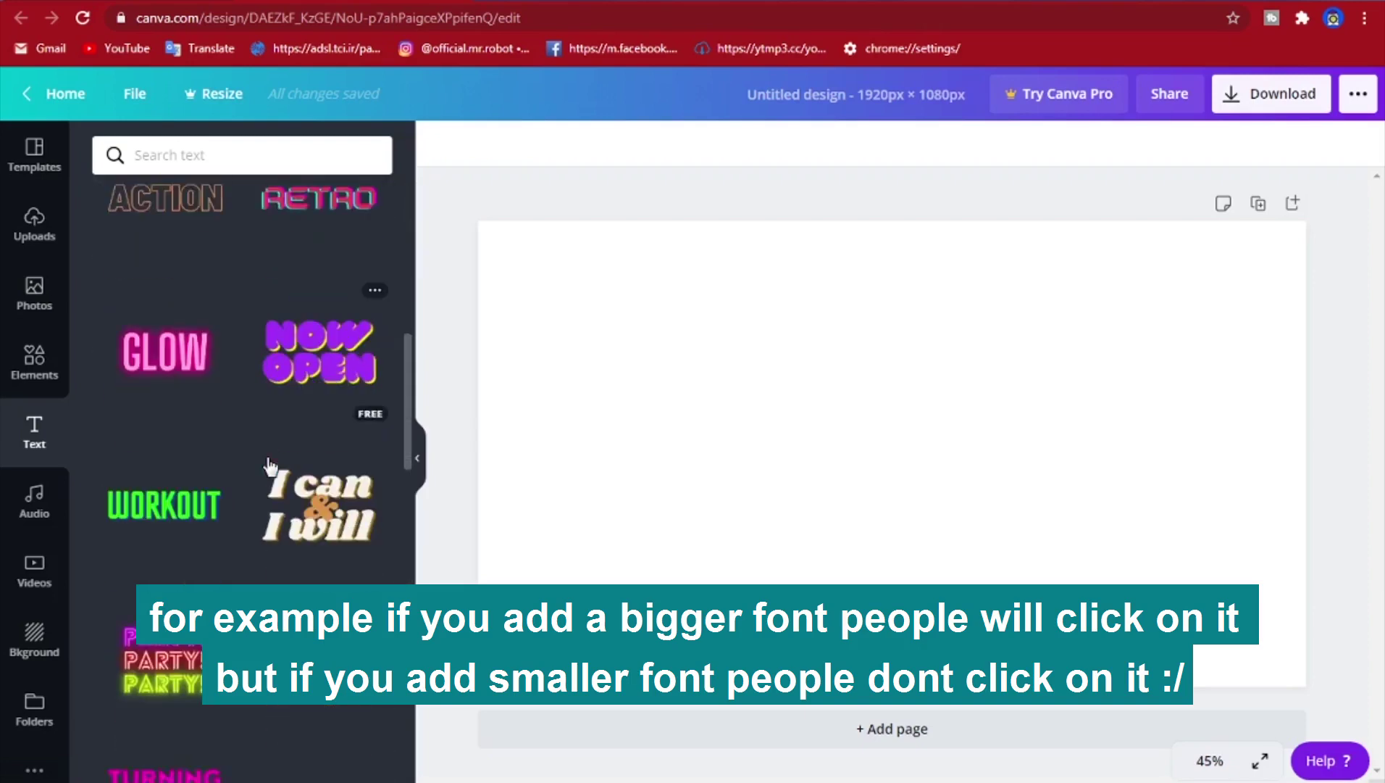
{"action": "scroll", "coordinate": [270, 466], "scroll_direction": "down", "scroll_amount": 7}
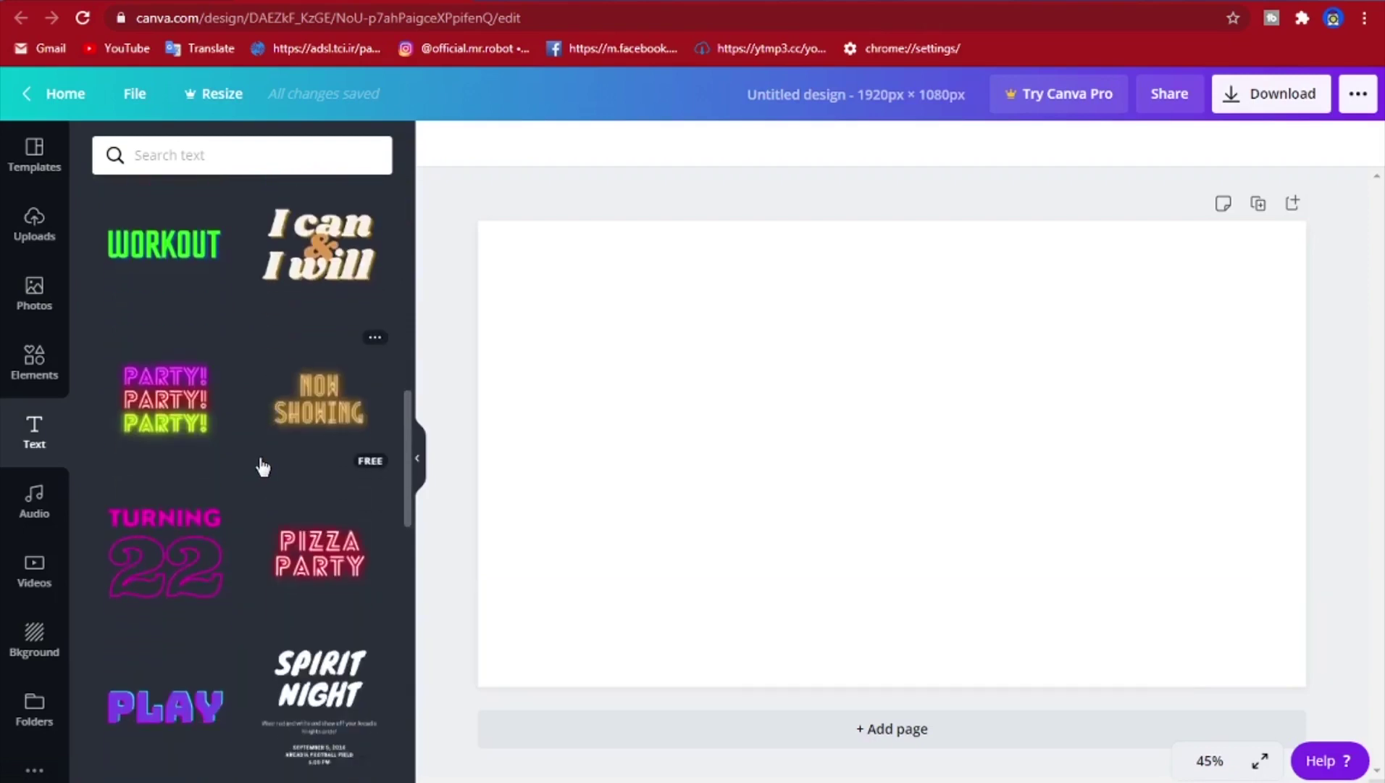
{"action": "scroll", "coordinate": [263, 466], "scroll_direction": "down", "scroll_amount": 2}
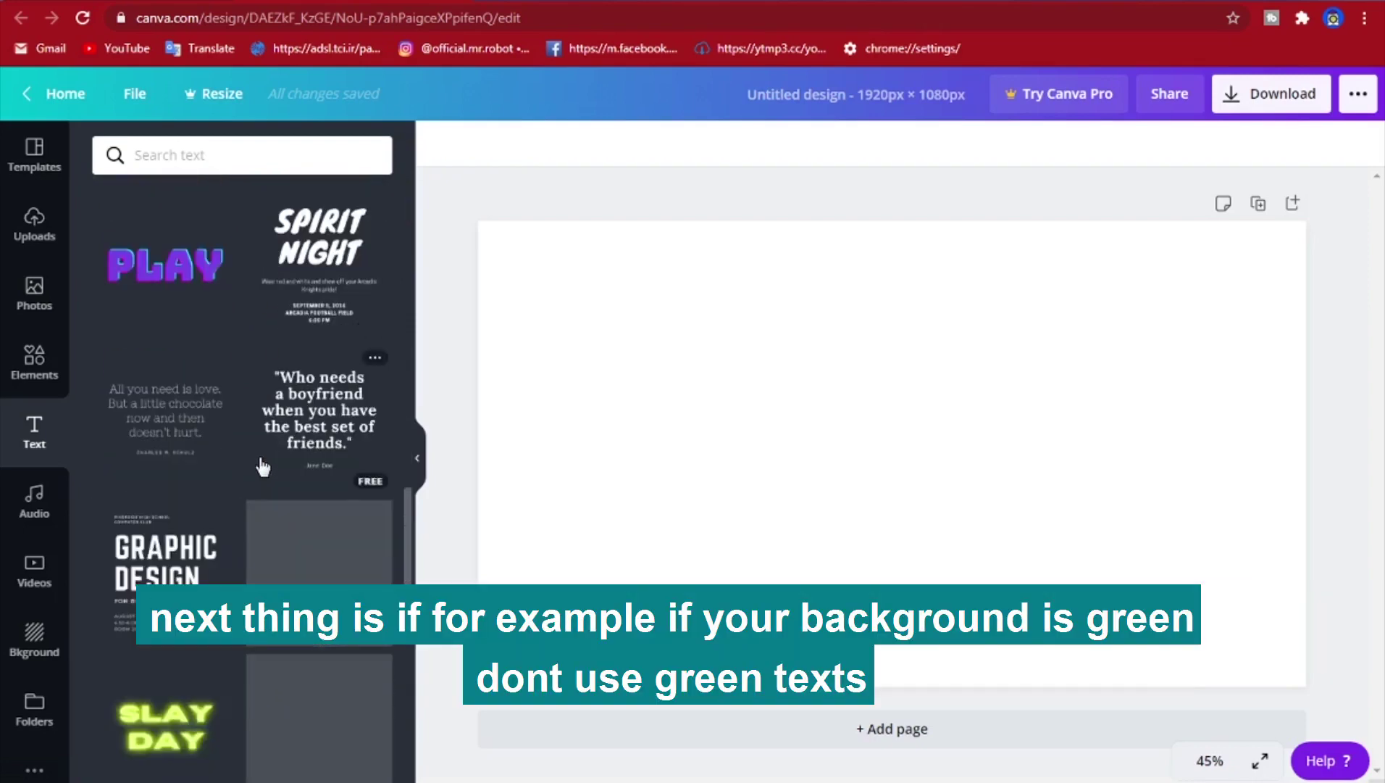
{"action": "scroll", "coordinate": [262, 466], "scroll_direction": "up", "scroll_amount": 4}
{"action": "scroll", "coordinate": [263, 466], "scroll_direction": "up", "scroll_amount": 5}
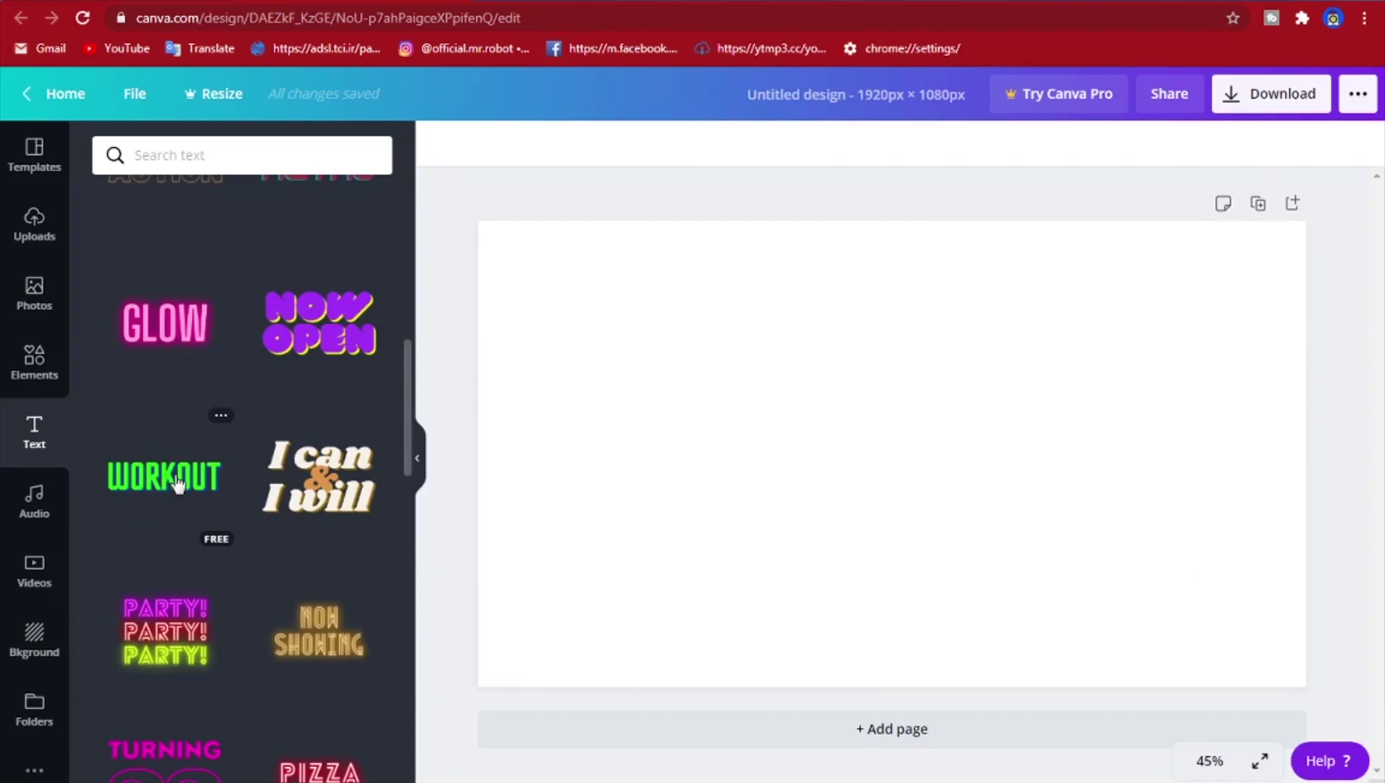
{"action": "scroll", "coordinate": [177, 484], "scroll_direction": "up", "scroll_amount": 9}
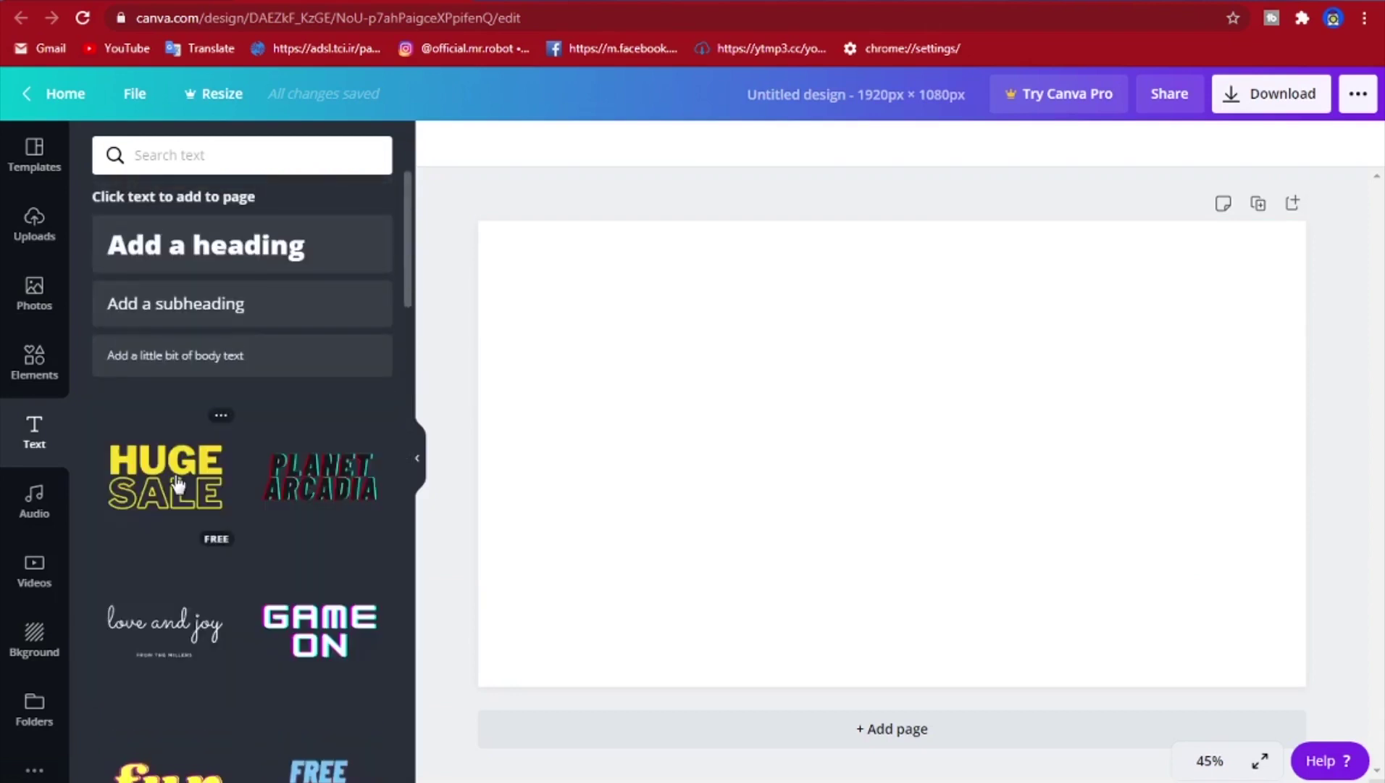
Look at the audio library and browse the available plain and picture backgrounds
{"action": "left_click", "coordinate": [36, 497]}
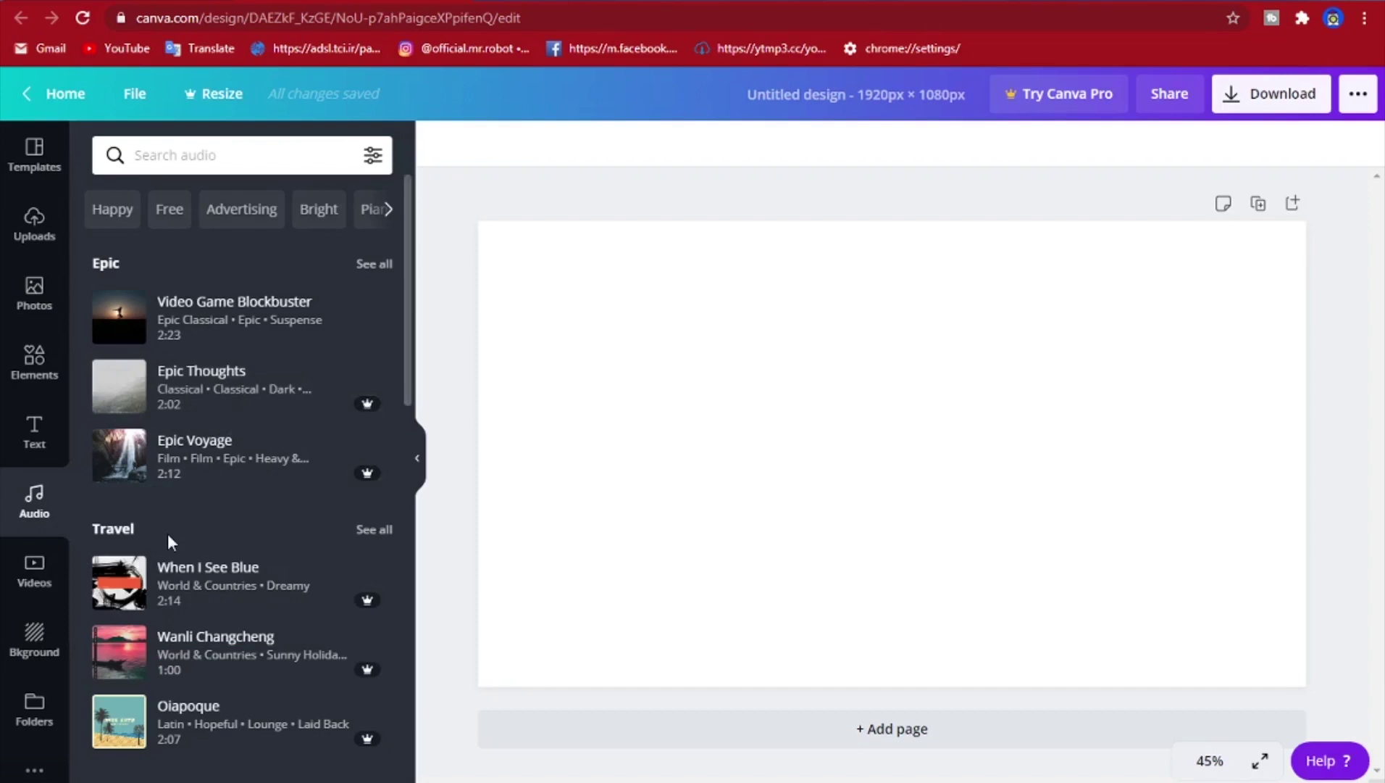
{"action": "left_click", "coordinate": [35, 635]}
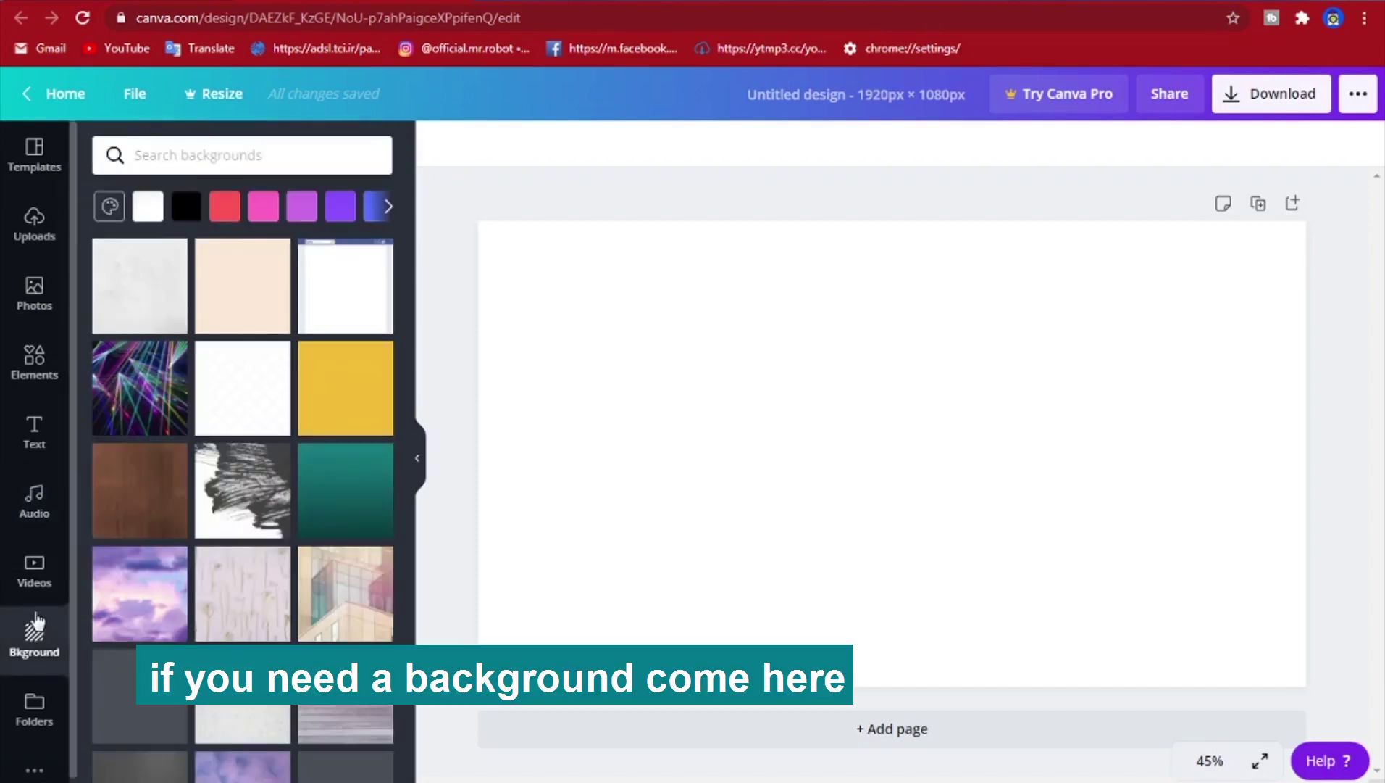
{"action": "scroll", "coordinate": [254, 323], "scroll_direction": "down", "scroll_amount": 4}
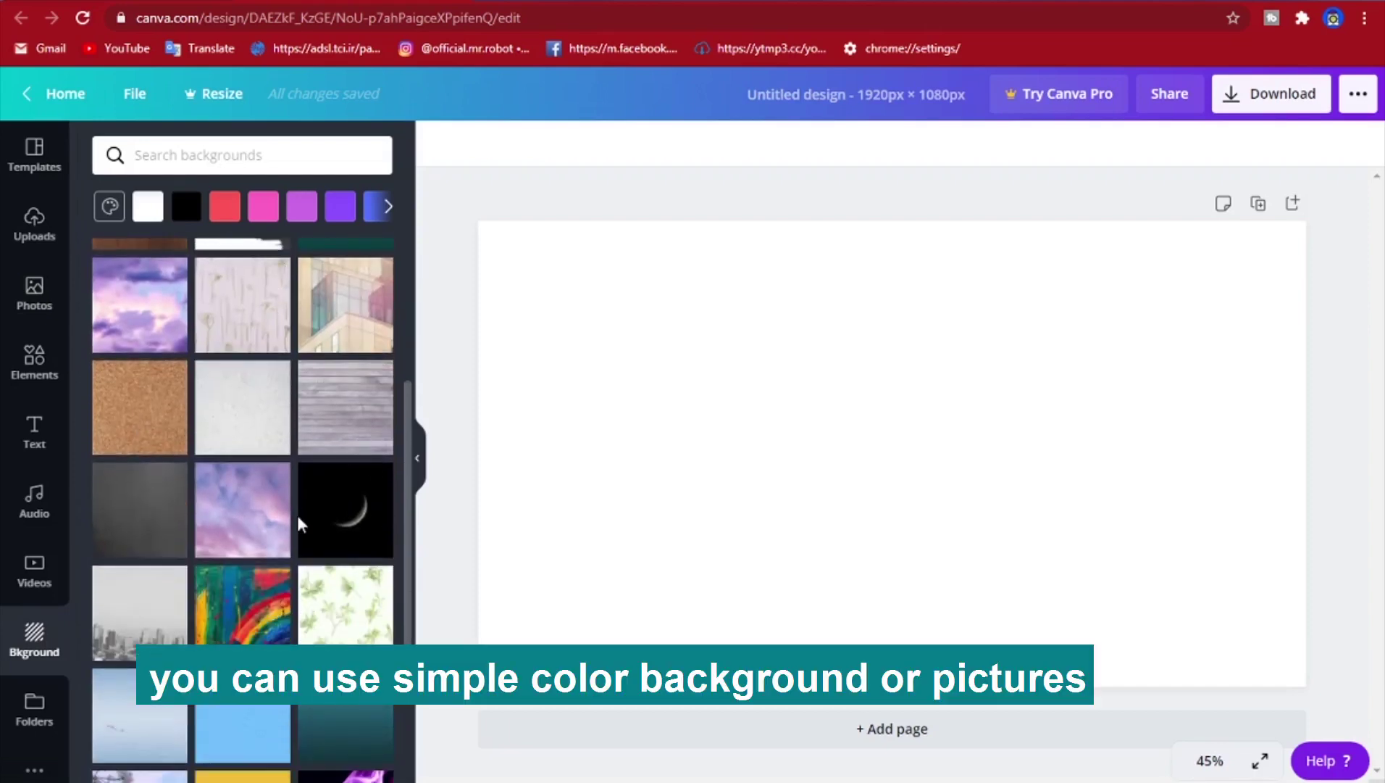
{"action": "scroll", "coordinate": [296, 514], "scroll_direction": "down", "scroll_amount": 2}
{"action": "scroll", "coordinate": [308, 509], "scroll_direction": "down", "scroll_amount": 5}
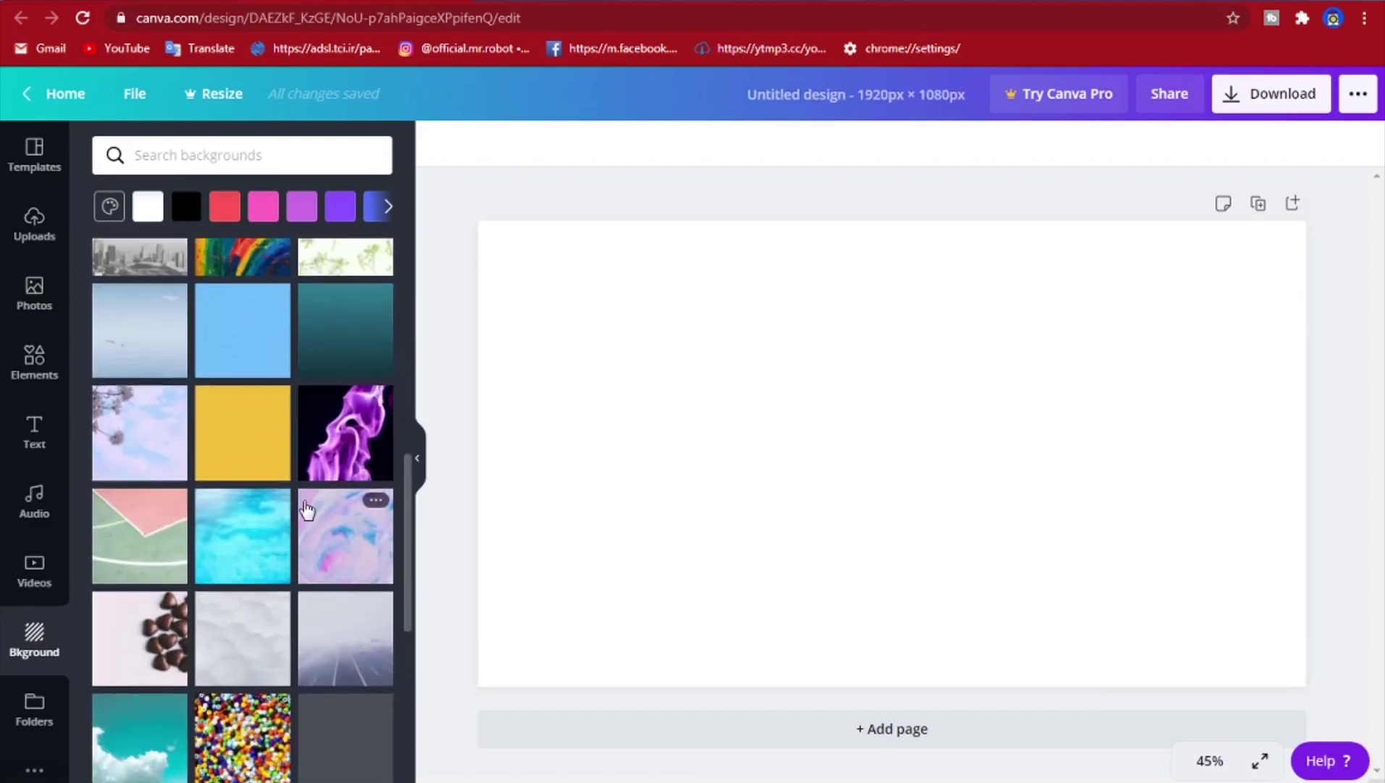
{"action": "scroll", "coordinate": [307, 509], "scroll_direction": "down", "scroll_amount": 1}
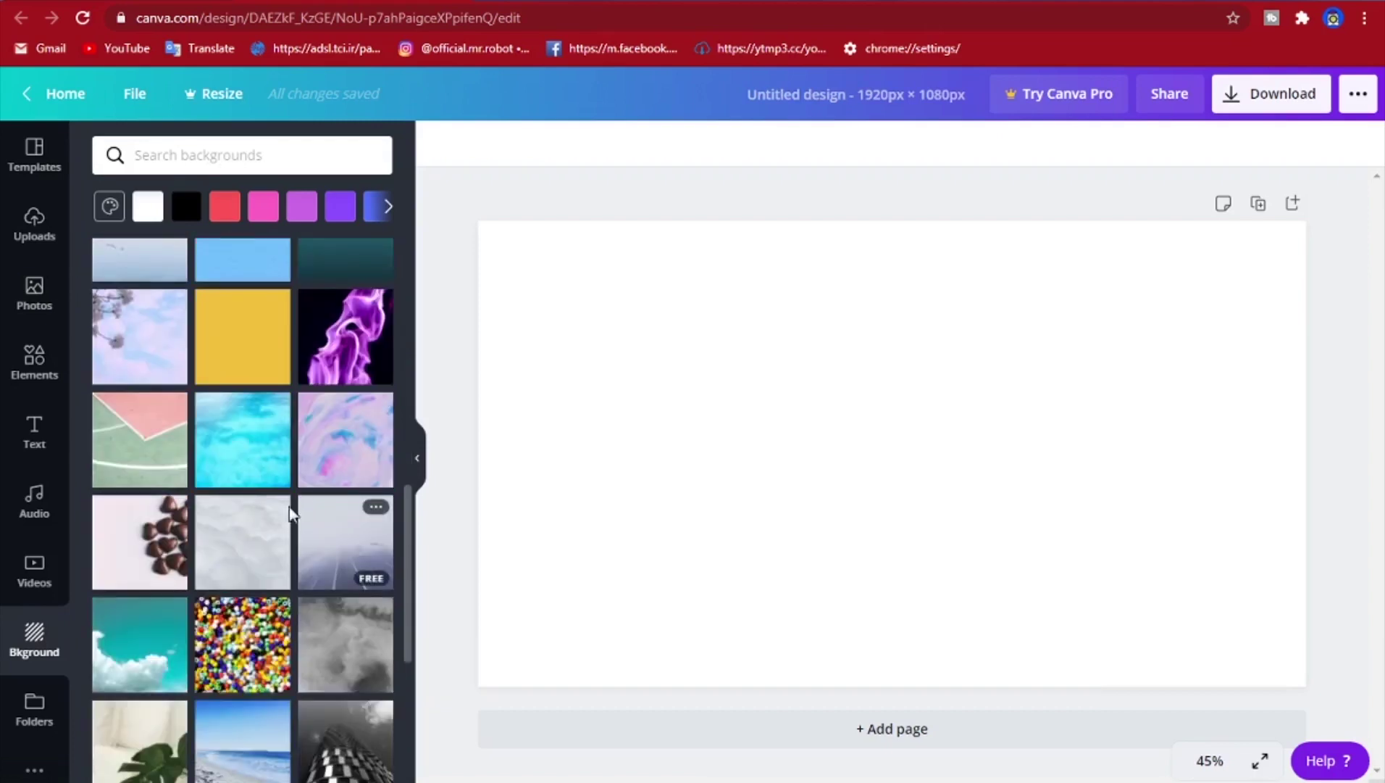
{"action": "scroll", "coordinate": [229, 554], "scroll_direction": "down", "scroll_amount": 2}
{"action": "scroll", "coordinate": [229, 576], "scroll_direction": "down", "scroll_amount": 4}
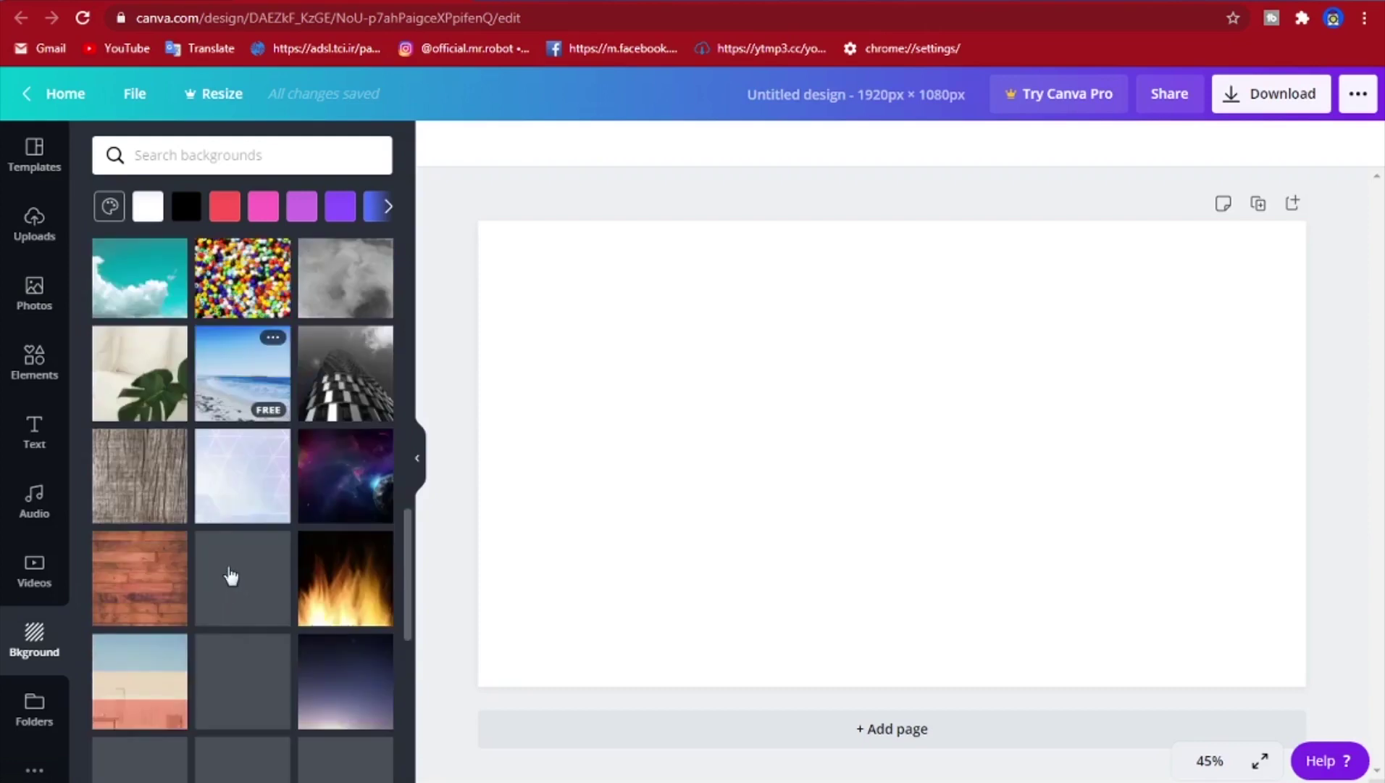
{"action": "scroll", "coordinate": [231, 576], "scroll_direction": "up", "scroll_amount": 6}
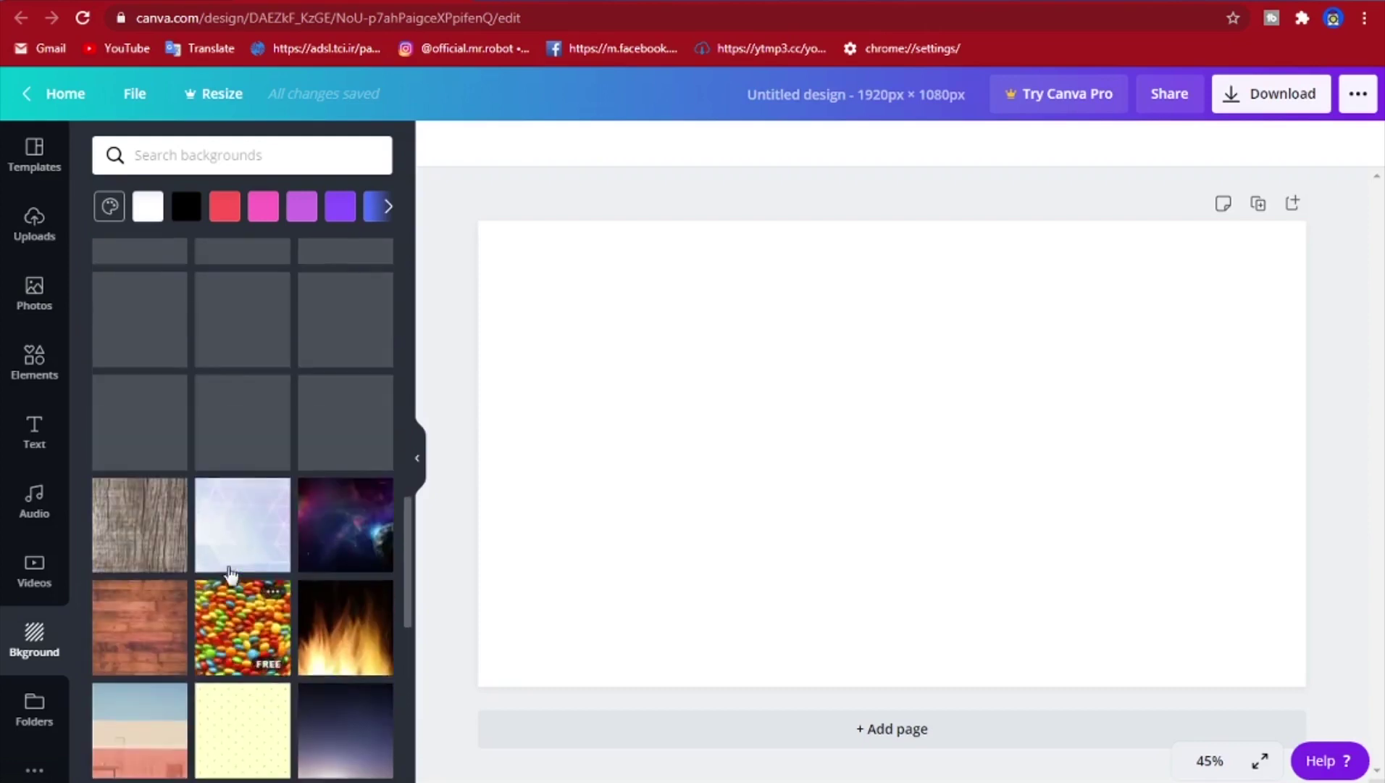
{"action": "scroll", "coordinate": [229, 574], "scroll_direction": "up", "scroll_amount": 3}
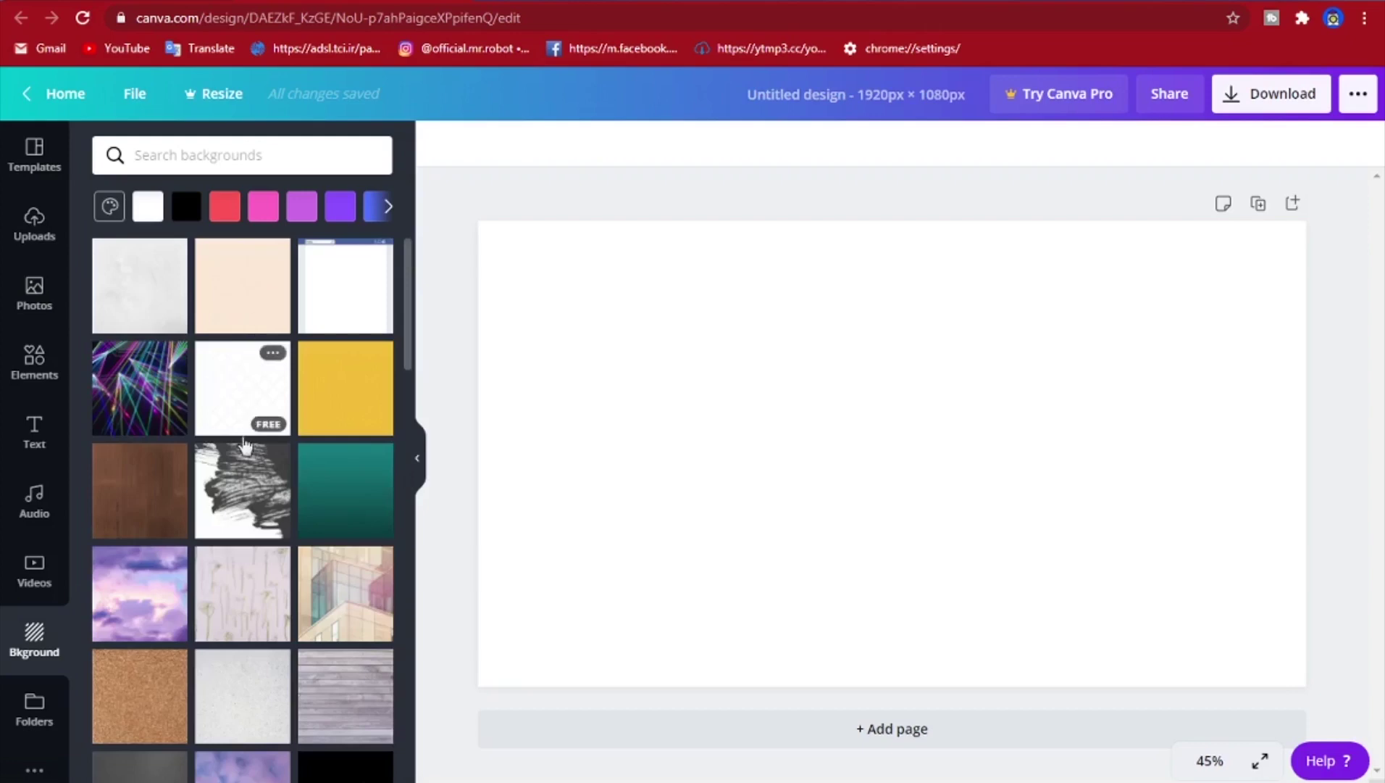
{"action": "scroll", "coordinate": [26, 574], "scroll_direction": "down", "scroll_amount": 1}
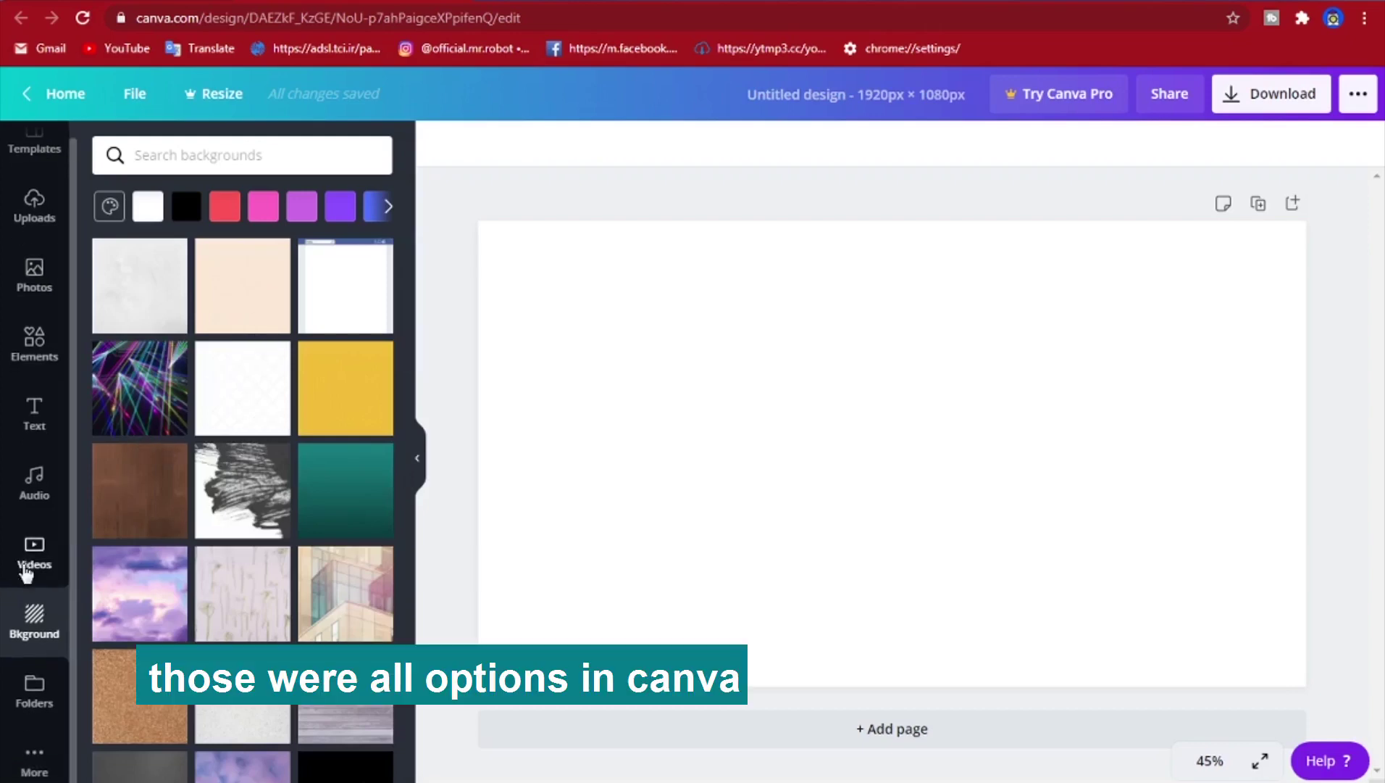
{"action": "scroll", "coordinate": [27, 574], "scroll_direction": "up", "scroll_amount": 1}
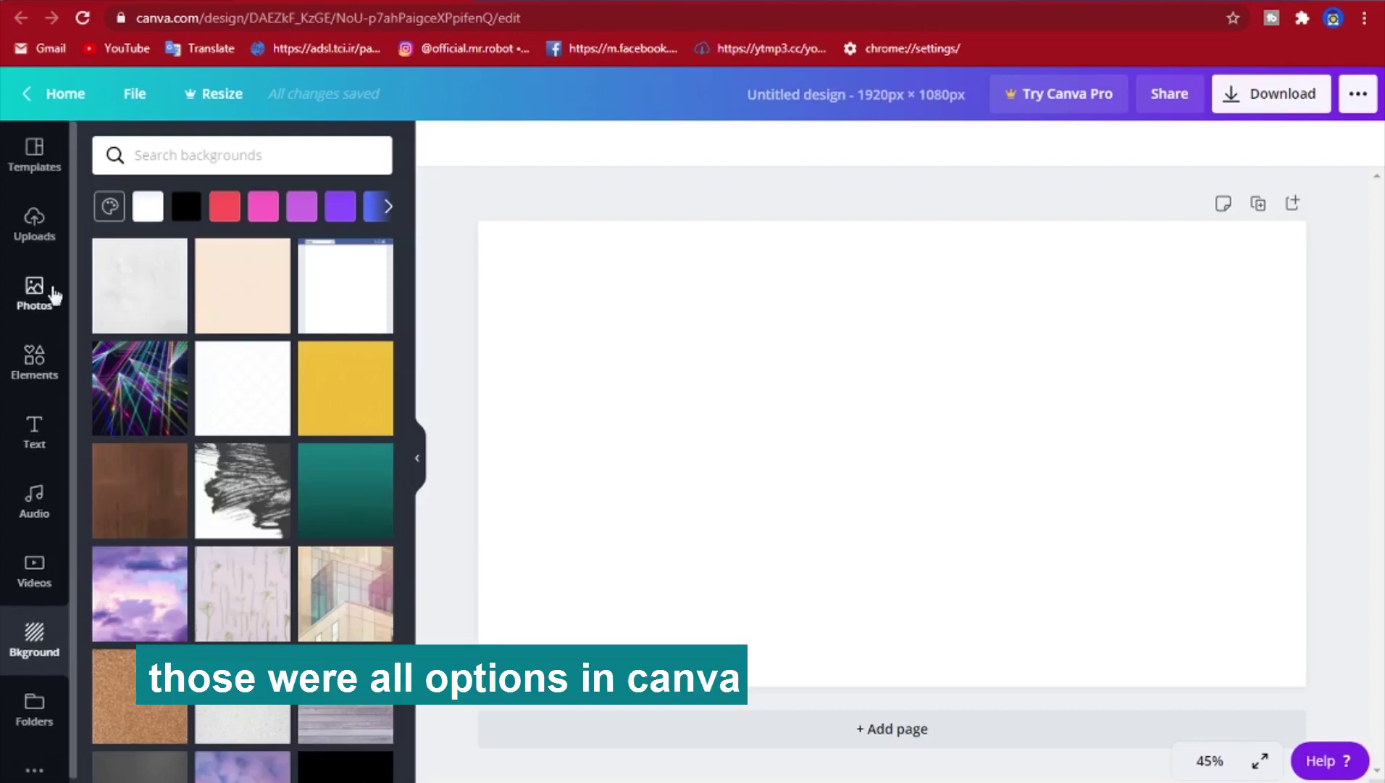
Apply the "Our Design Toolkit" page of the Brand Guideline Business Presentation template to the blank page
{"action": "left_click", "coordinate": [45, 174]}
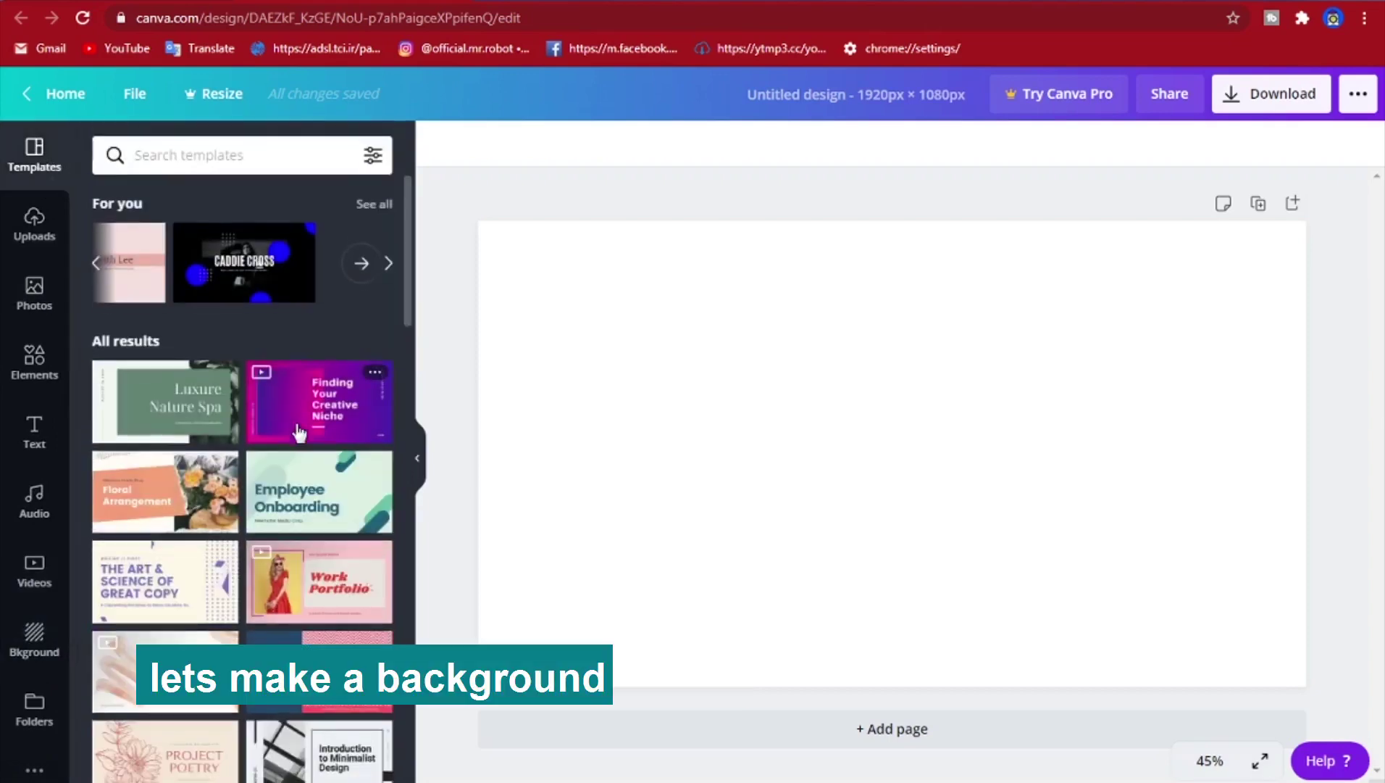
{"action": "scroll", "coordinate": [301, 433], "scroll_direction": "down", "scroll_amount": 6}
{"action": "scroll", "coordinate": [301, 435], "scroll_direction": "down", "scroll_amount": 3}
{"action": "scroll", "coordinate": [301, 438], "scroll_direction": "up", "scroll_amount": 9}
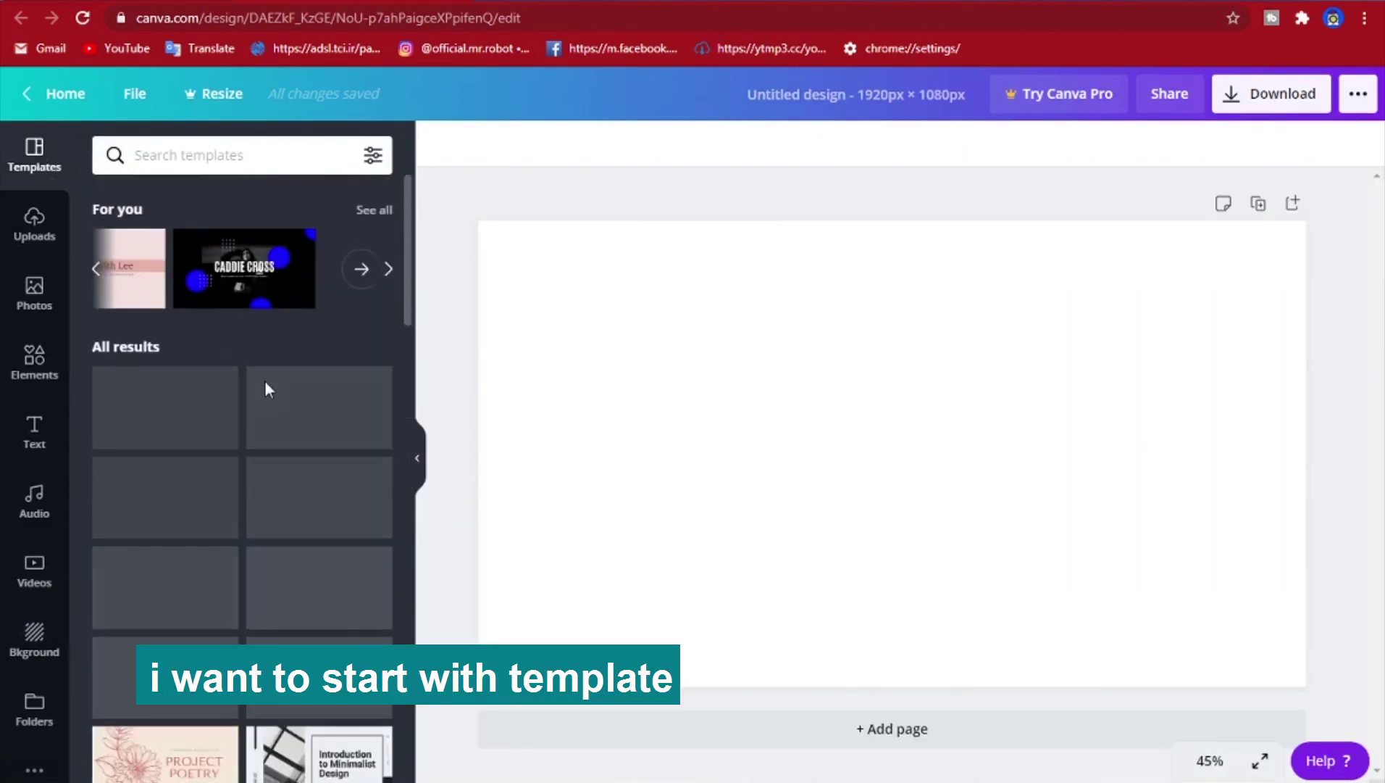
{"action": "left_click", "coordinate": [343, 543]}
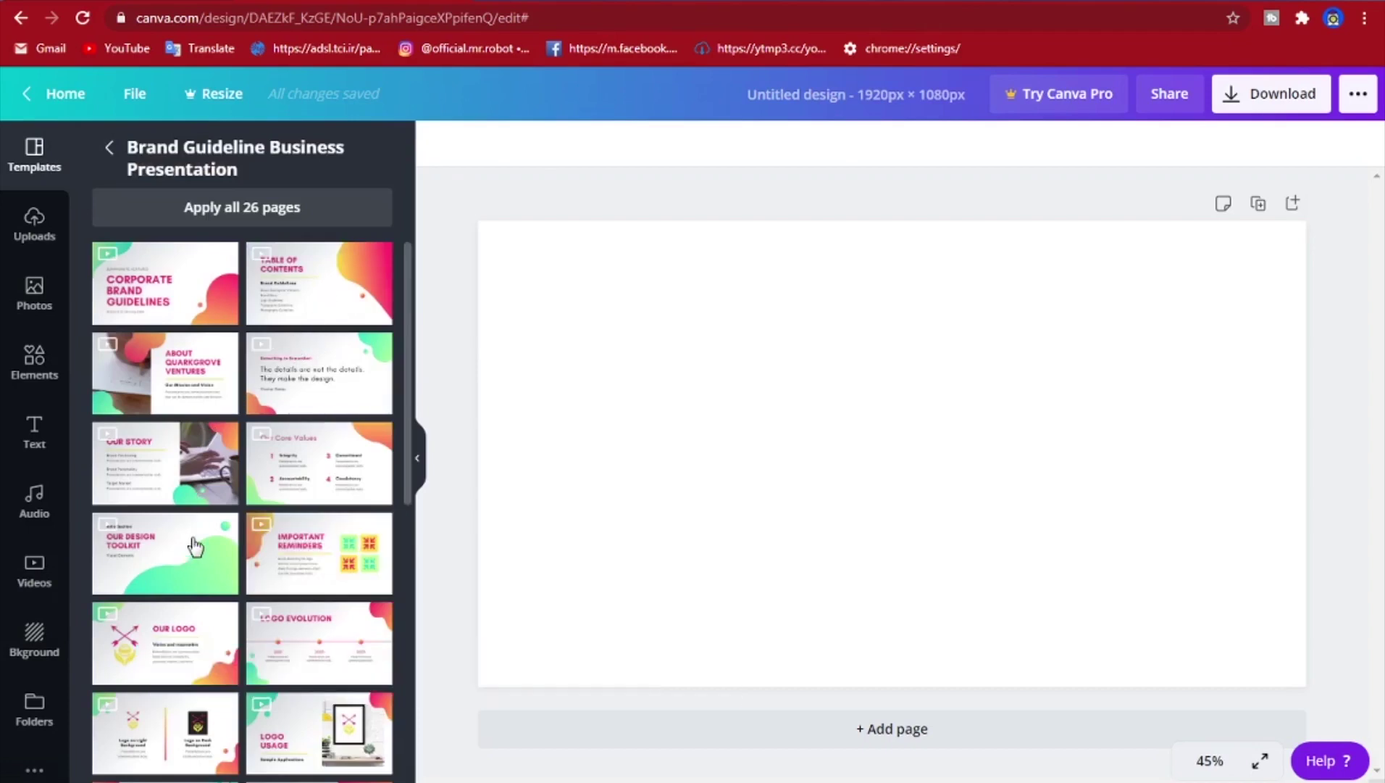
{"action": "left_click", "coordinate": [161, 564]}
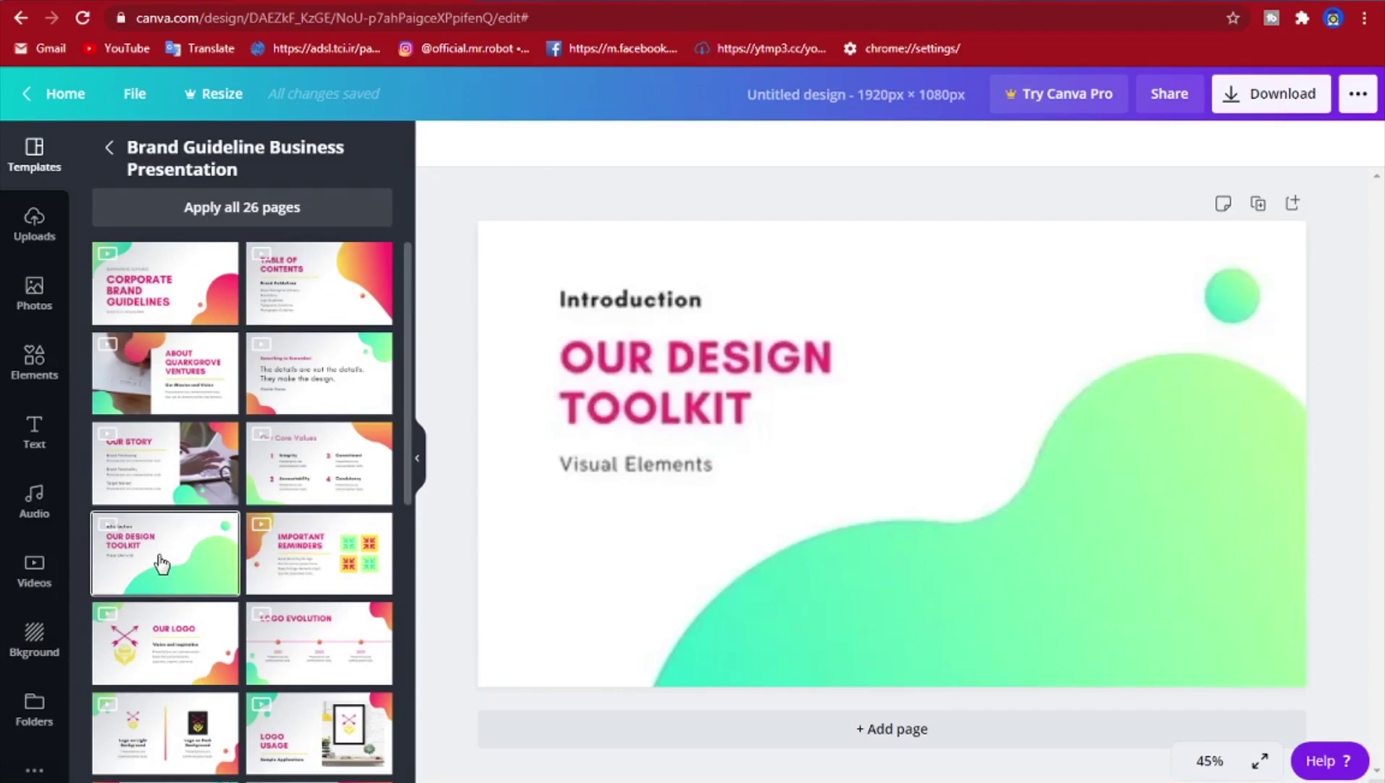
Replace the template's pink heading with "MAKE BEST THUMBNAILS"
{"action": "left_click", "coordinate": [644, 390]}
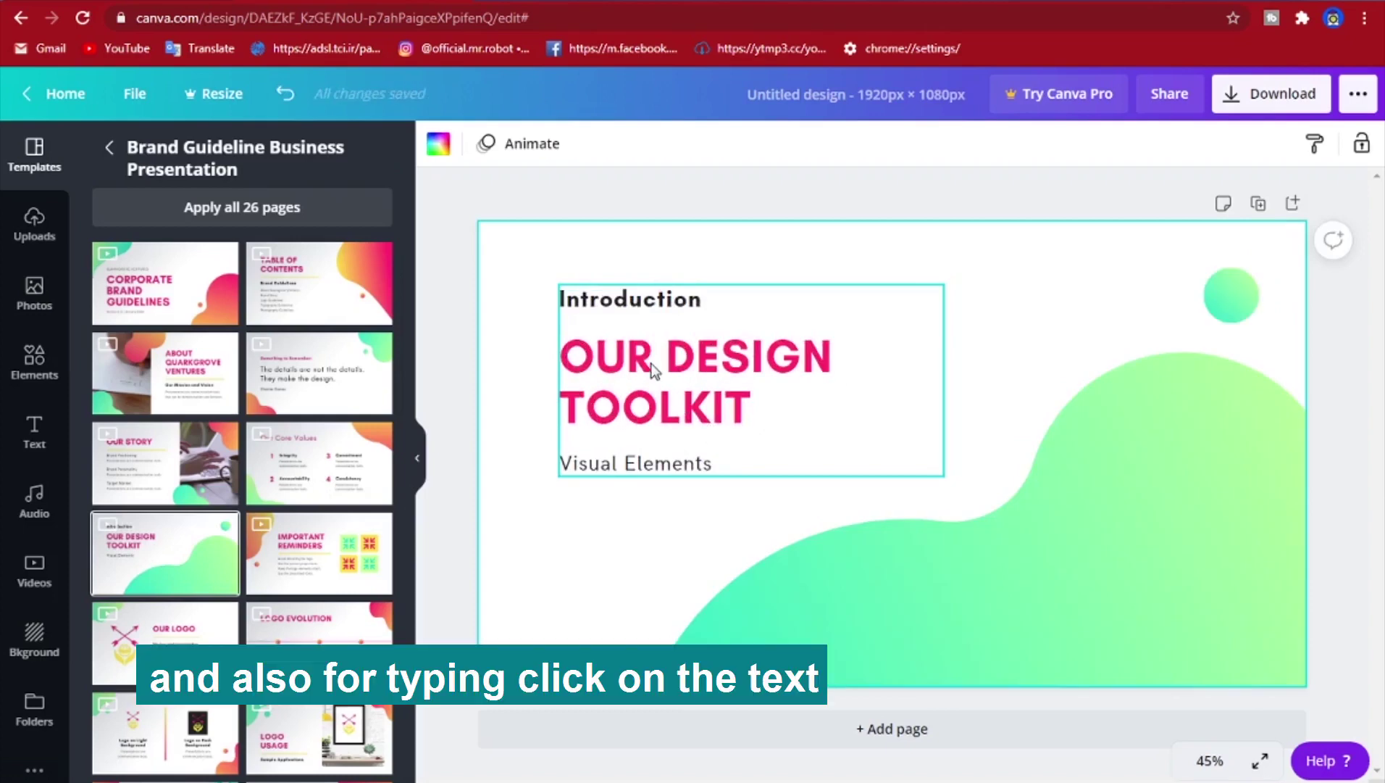
{"action": "left_click", "coordinate": [689, 359]}
{"action": "left_click", "coordinate": [690, 368]}
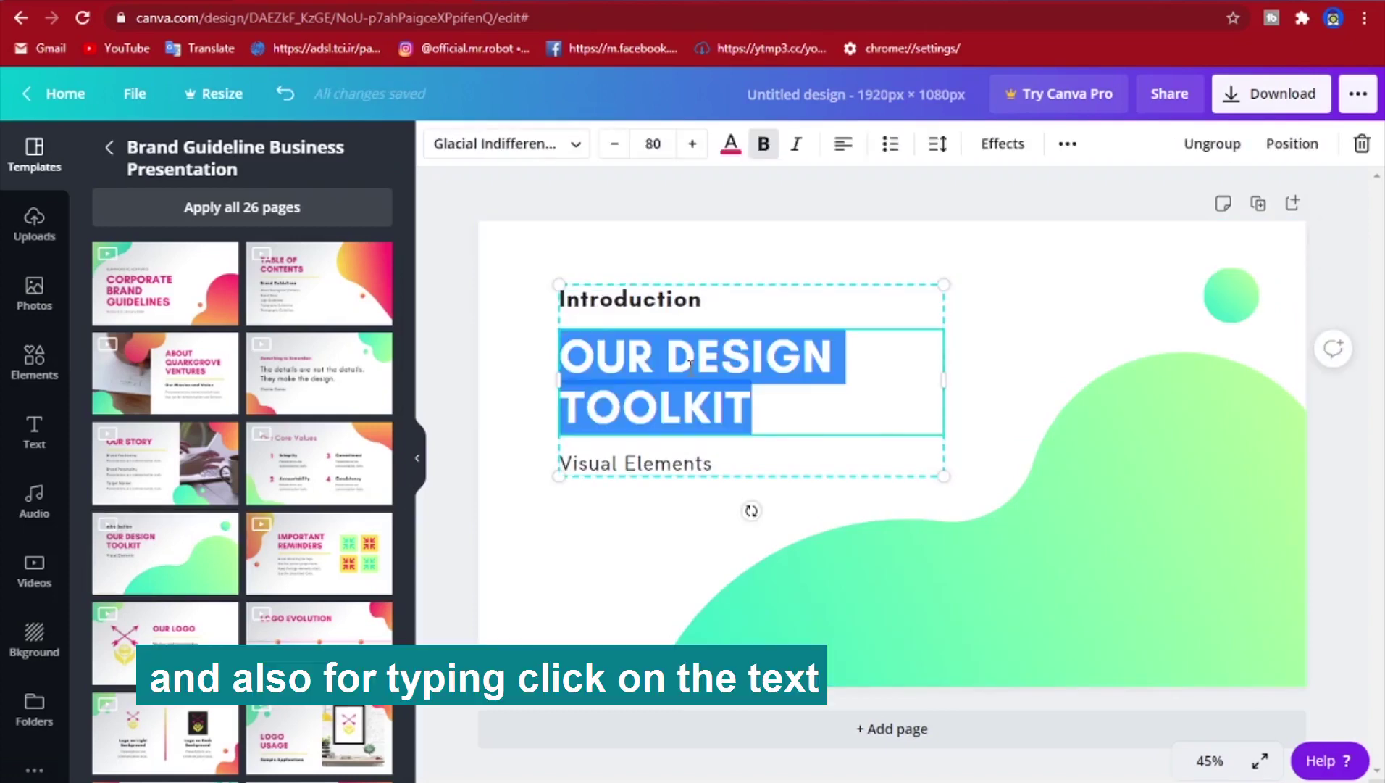
{"action": "key", "text": "BackSpace"}
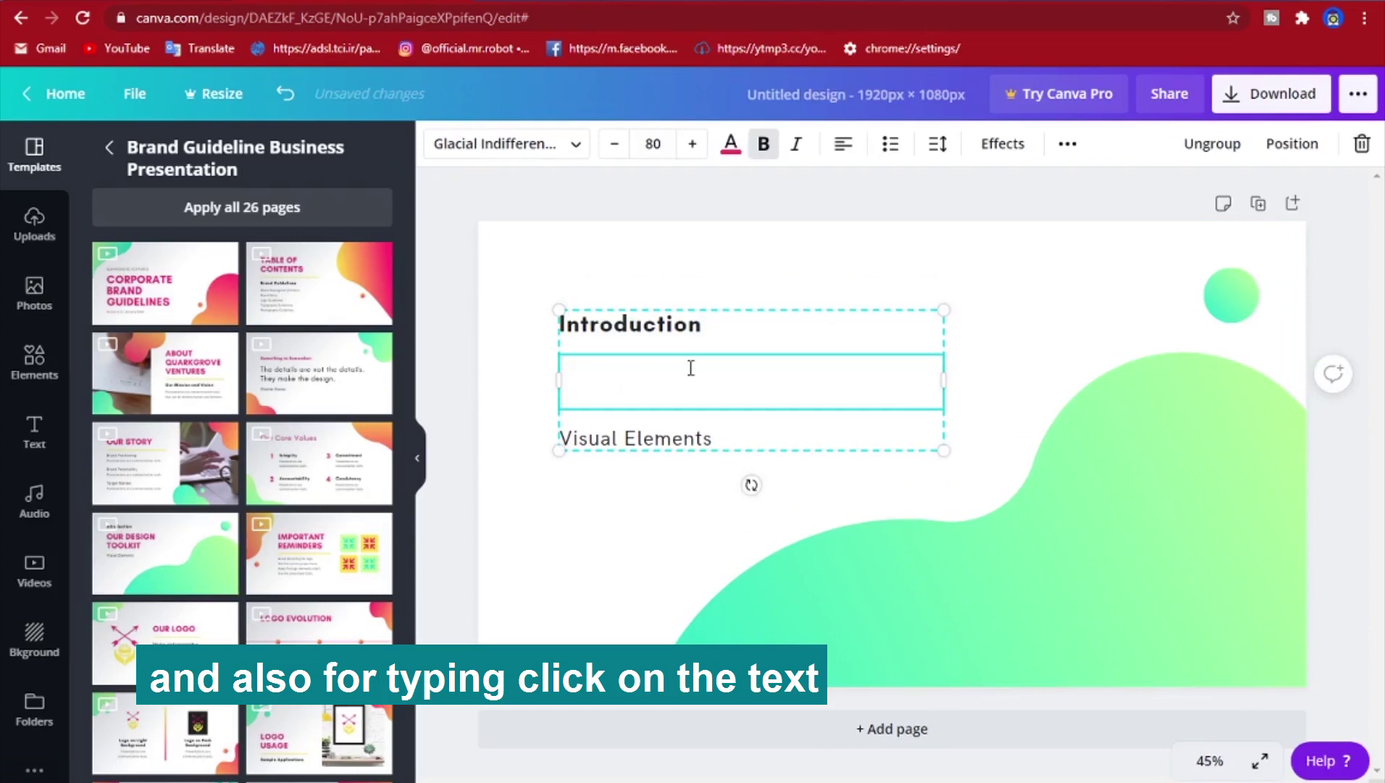
{"action": "type", "text": "MAKE"}
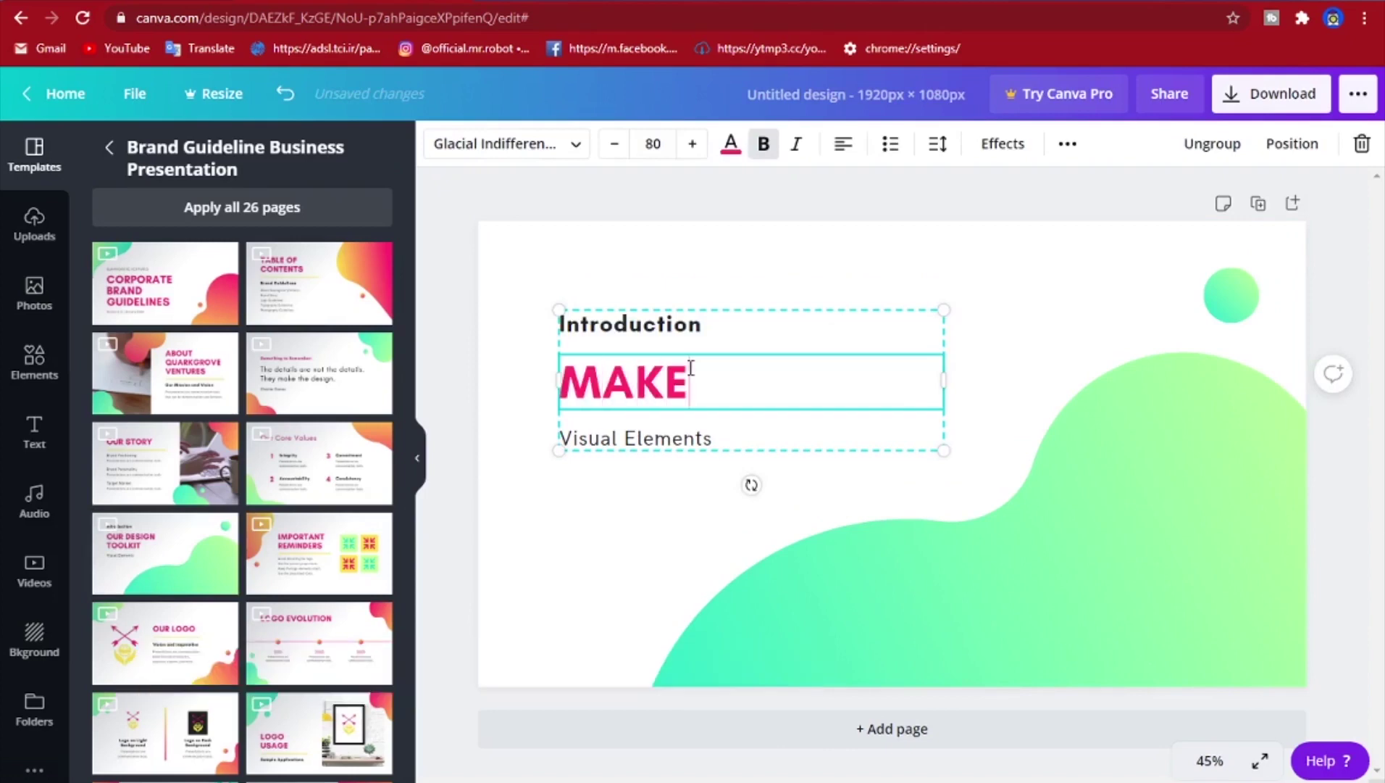
{"action": "type", "text": " BEST"}
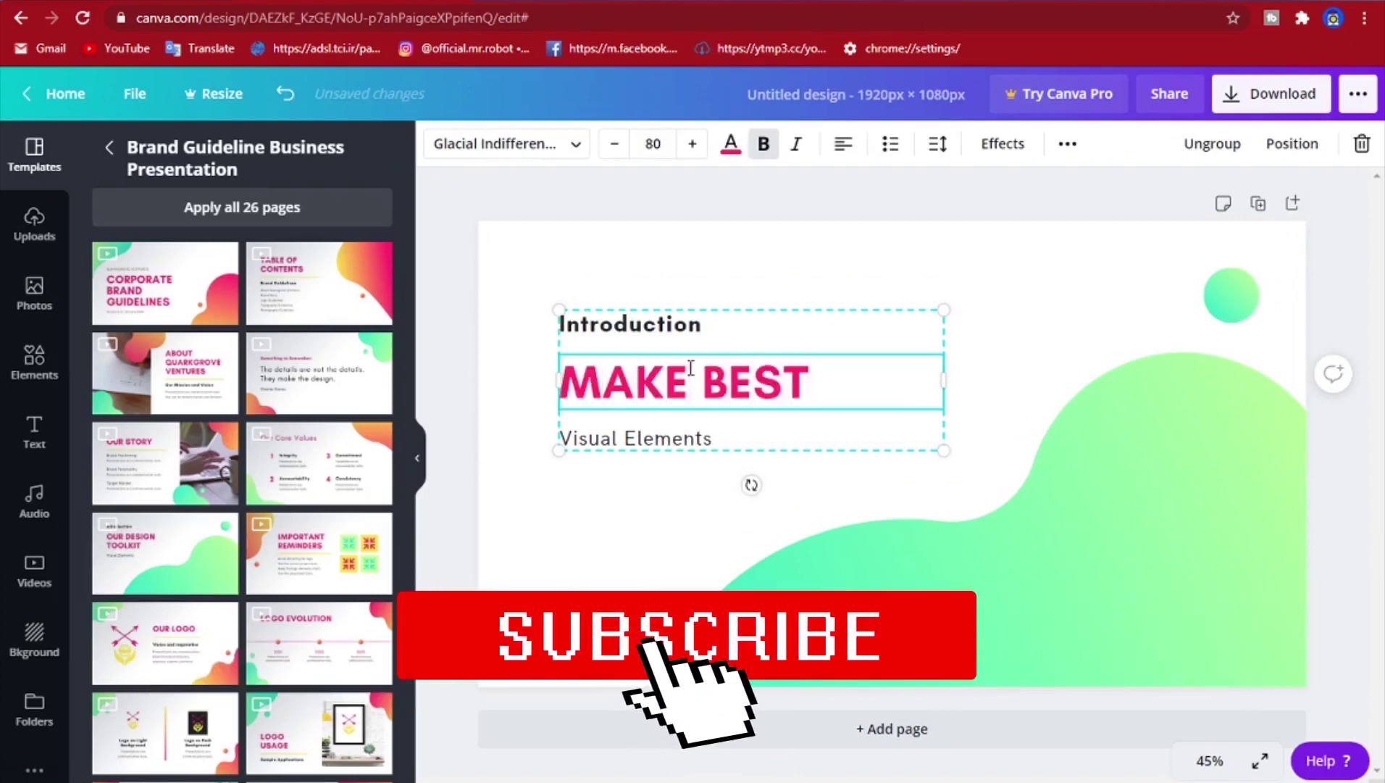
{"action": "type", "text": " THU"}
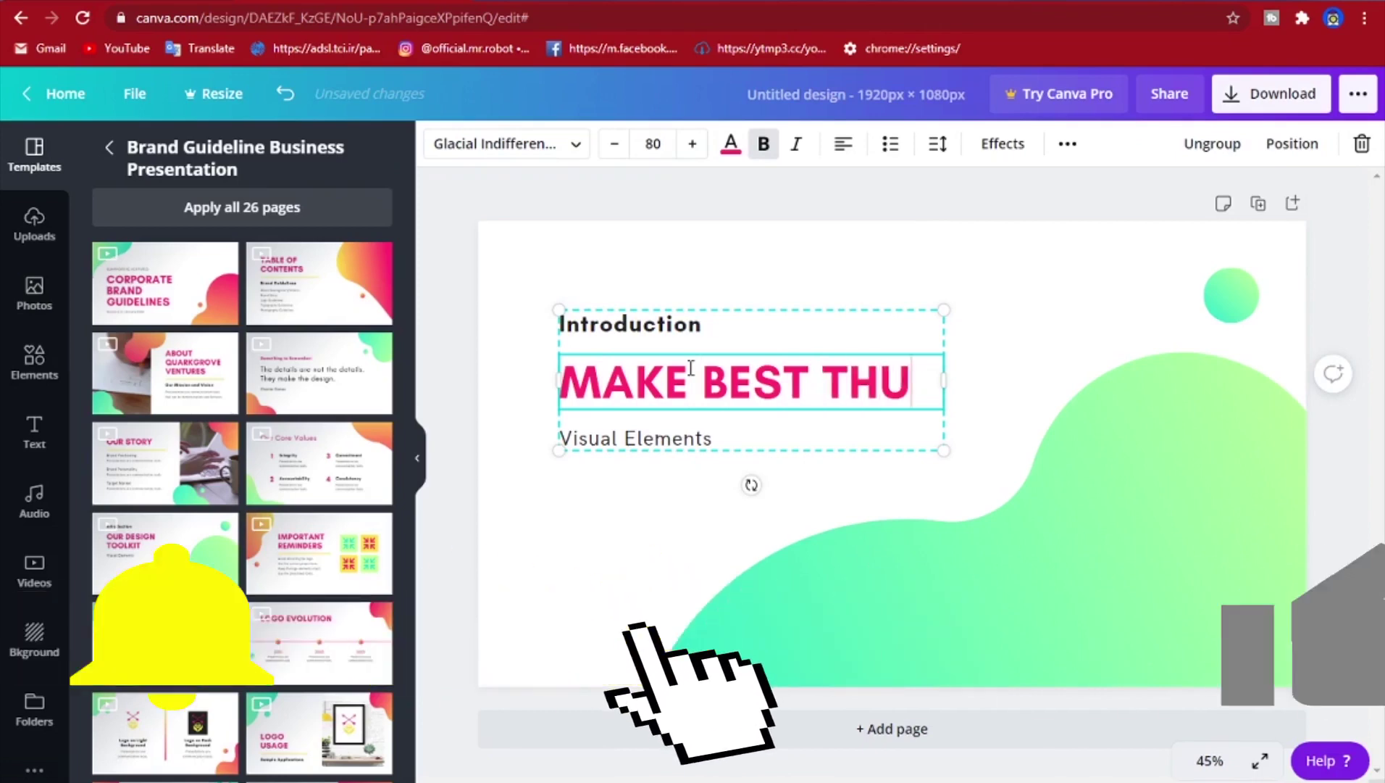
{"action": "type", "text": "MB"}
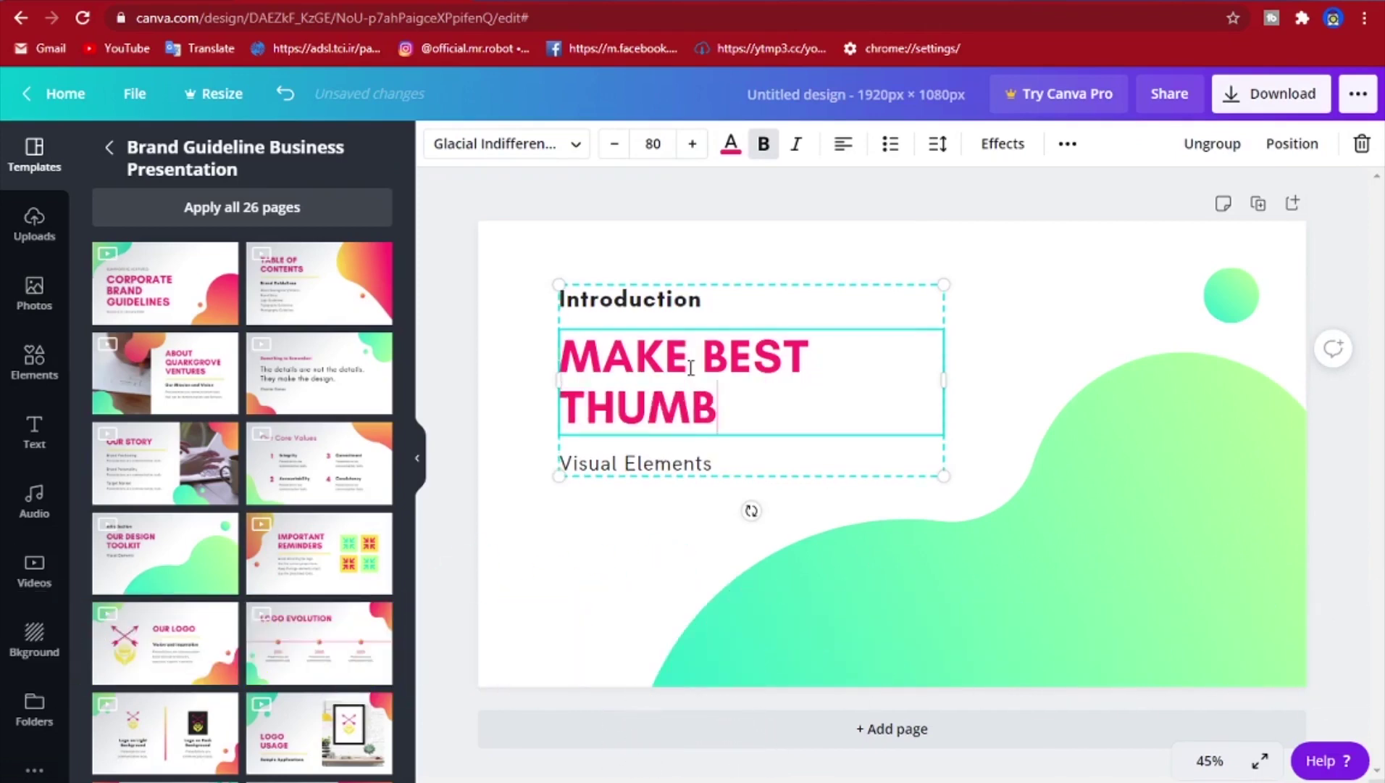
{"action": "type", "text": "NAILS"}
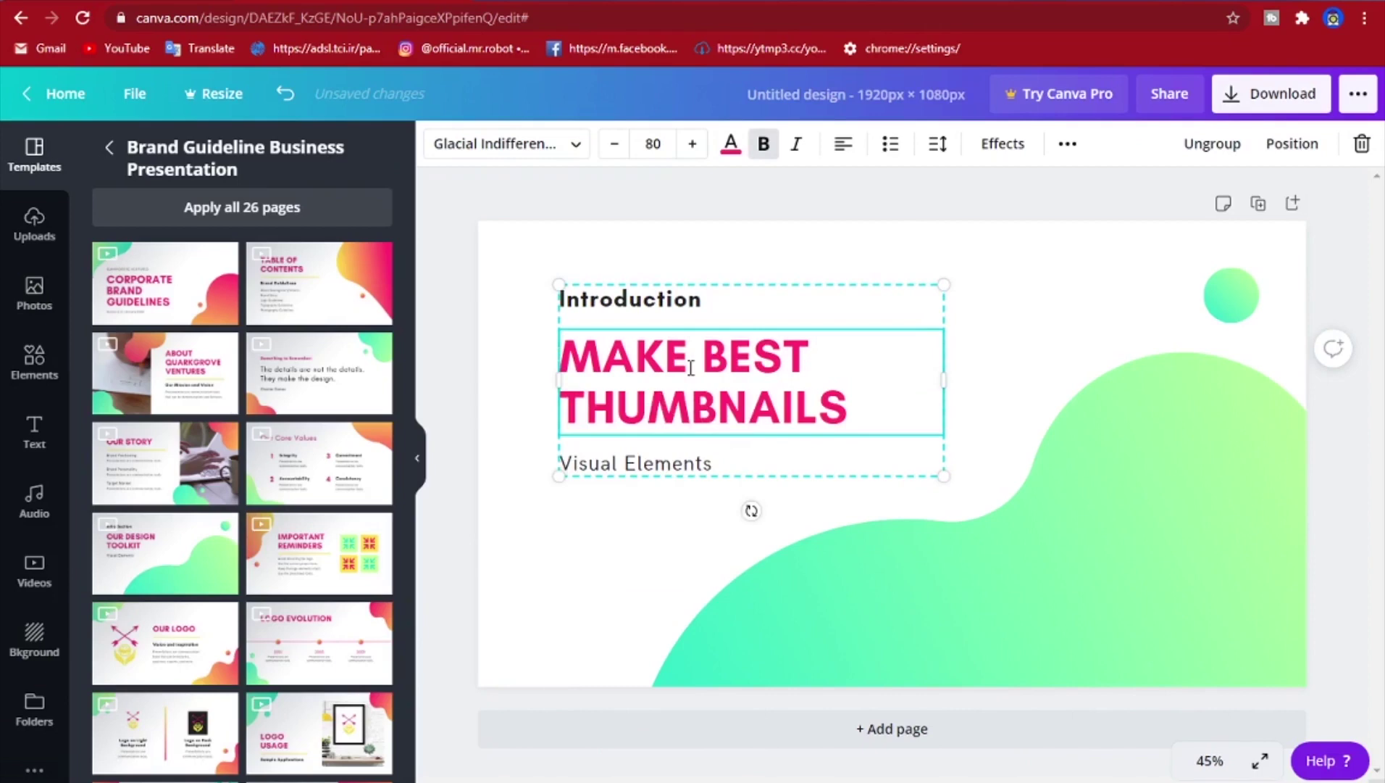
Delete the "Introduction" and "Visual Elements" text boxes above and below the heading
{"action": "left_click", "coordinate": [652, 471]}
{"action": "double_click", "coordinate": [653, 467]}
{"action": "key", "text": "BackSpace"}
{"action": "left_click", "coordinate": [606, 300]}
{"action": "left_click", "coordinate": [605, 300]}
{"action": "key", "text": "Delete"}
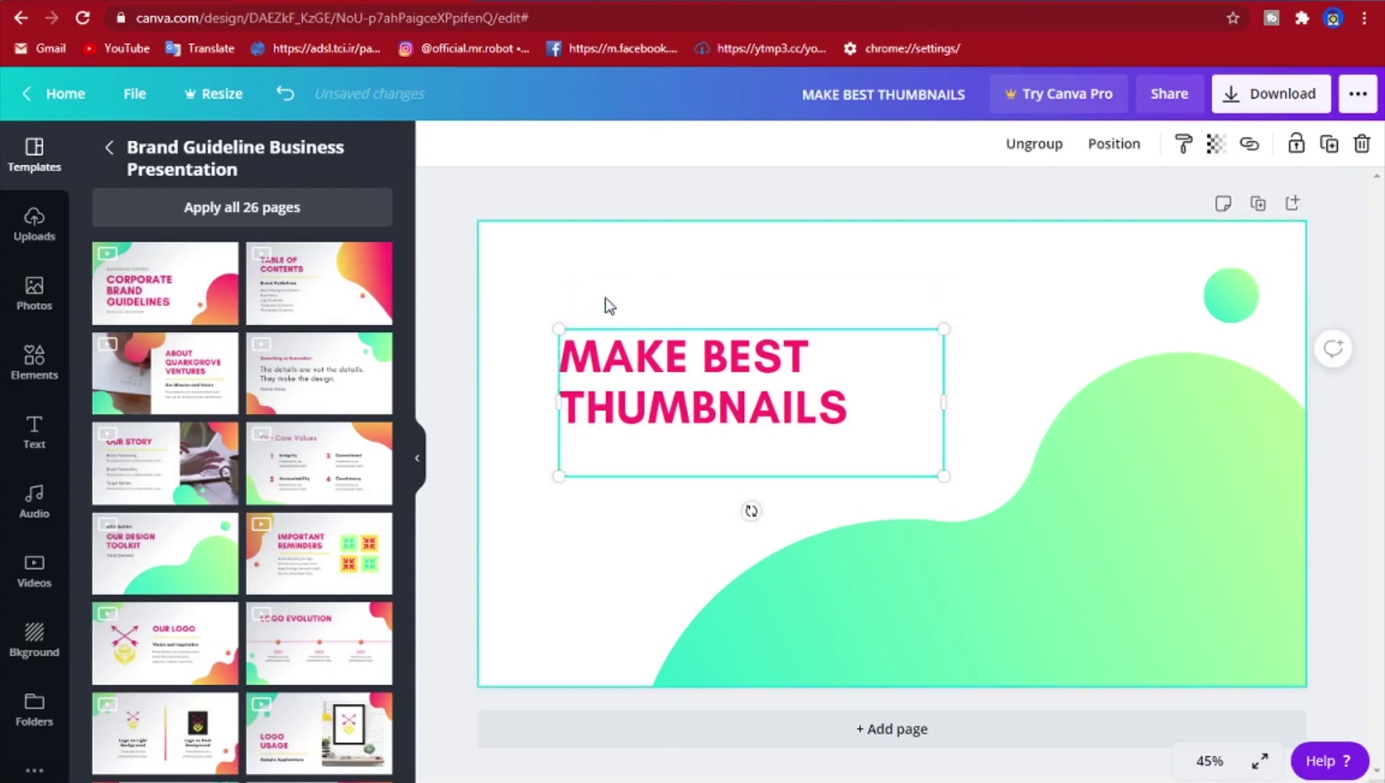
{"action": "left_click", "coordinate": [609, 468]}
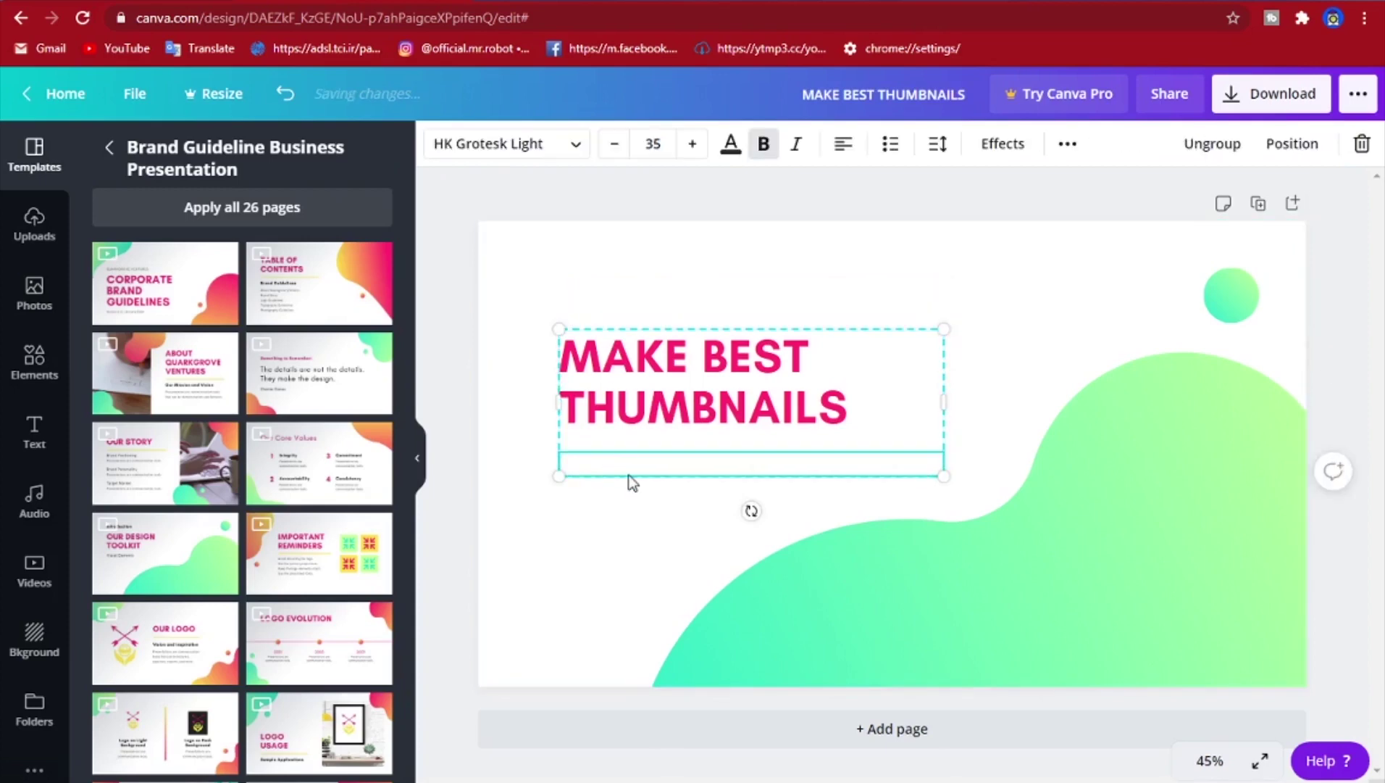
{"action": "key", "text": "Delete"}
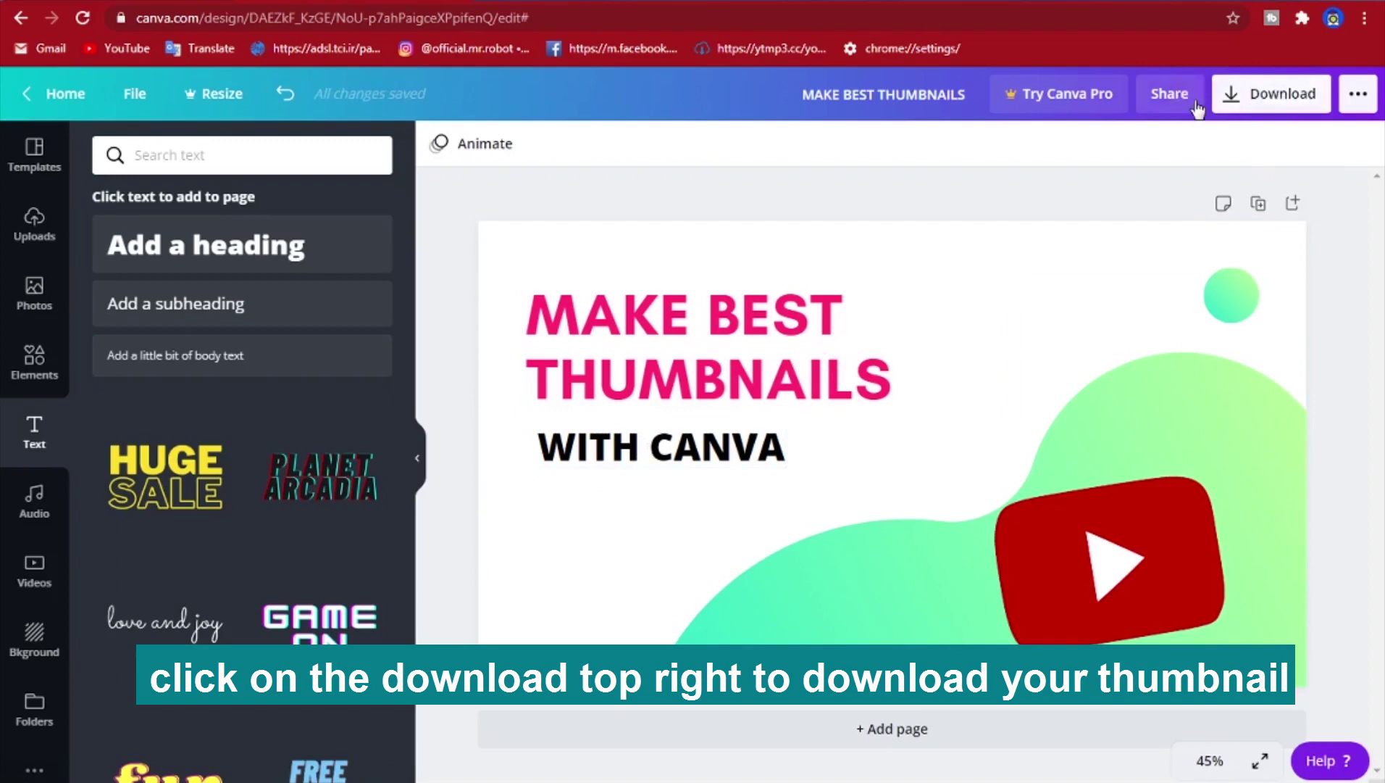
Download the finished thumbnail as a PNG
{"action": "left_click", "coordinate": [1284, 102]}
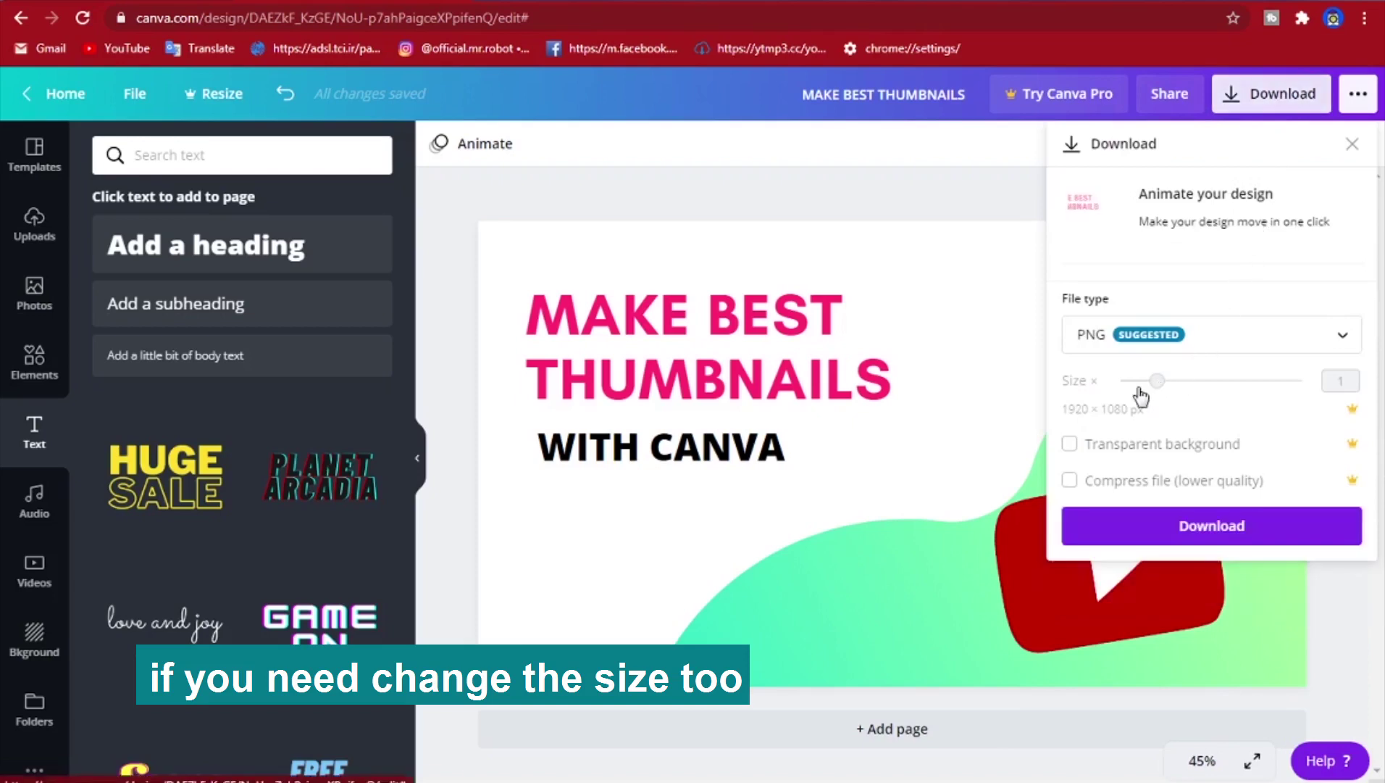
{"action": "left_click", "coordinate": [1199, 523]}
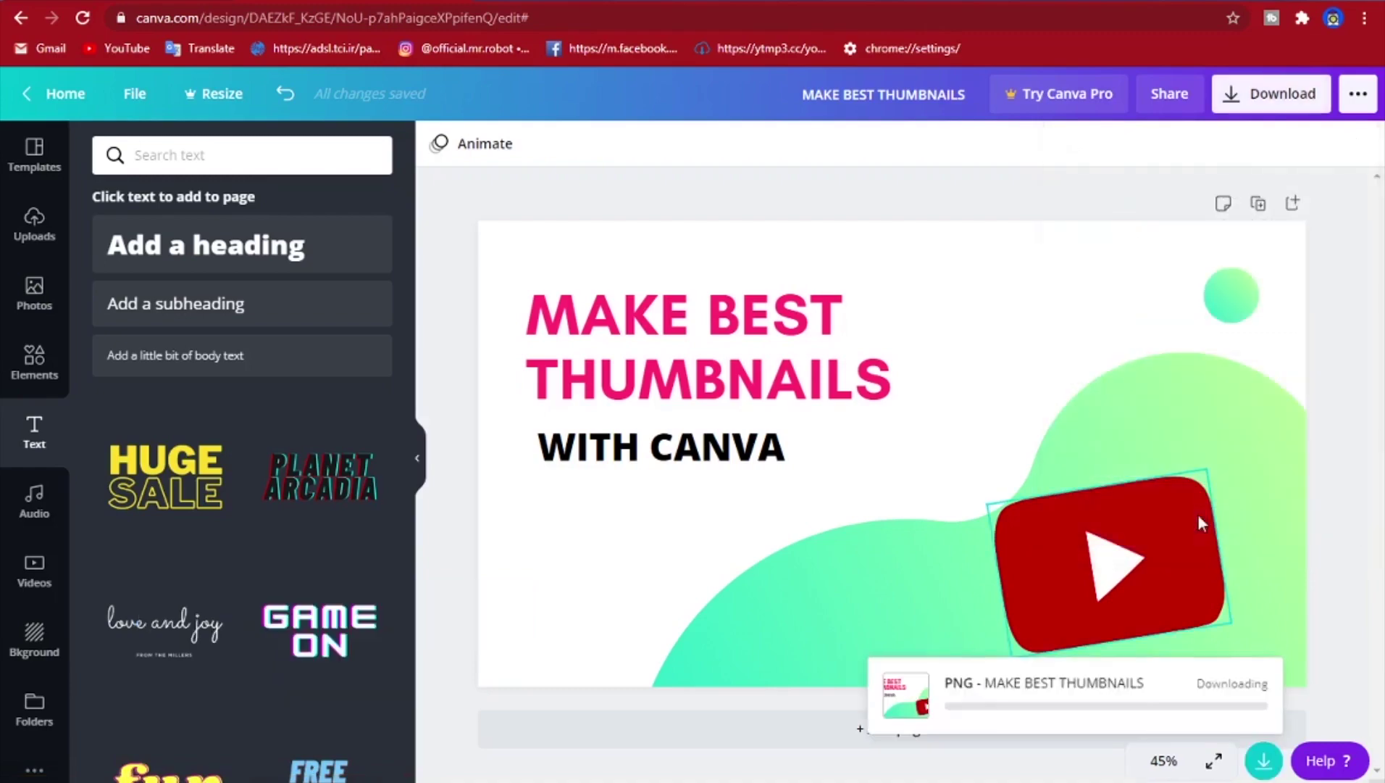